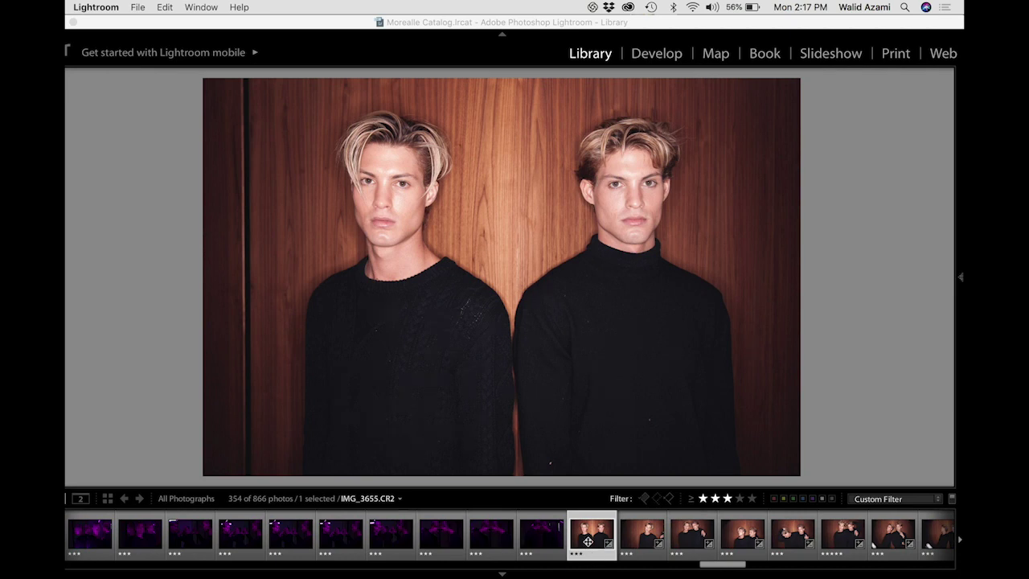
# Select the twins photo IMG_3655 in the filmstrip and hide the filmstrip
pyautogui.click(691, 544)
pyautogui.click(585, 539)
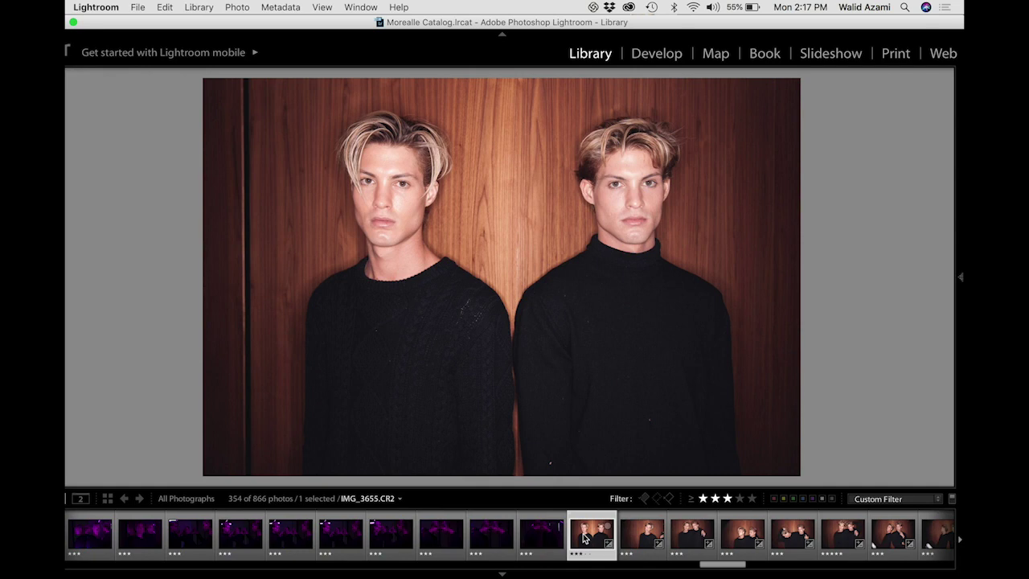
pyautogui.click(502, 574)
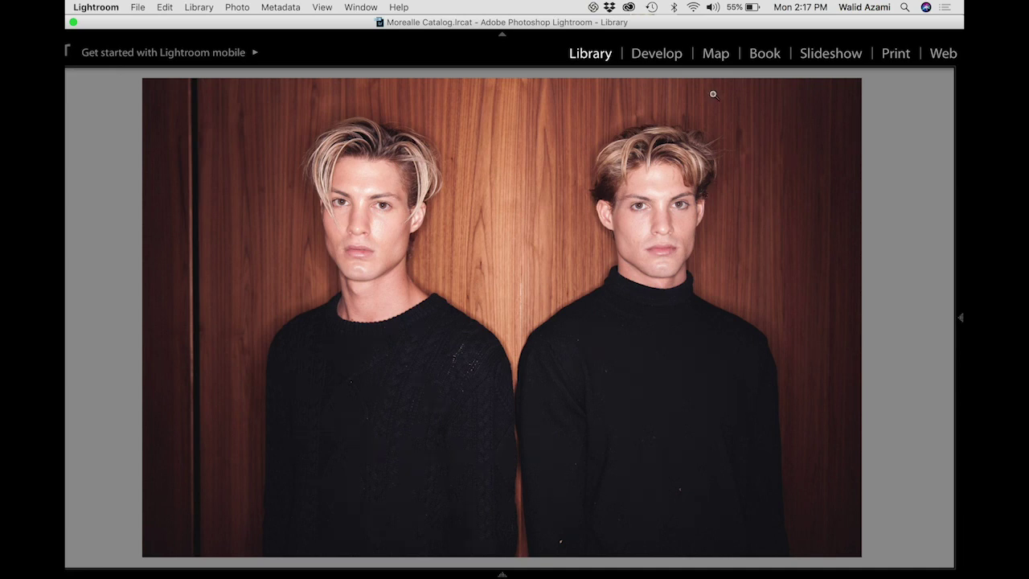
# Switch to the Develop module and turn on the Crop Overlay tool for the twins portrait
pyautogui.click(658, 55)
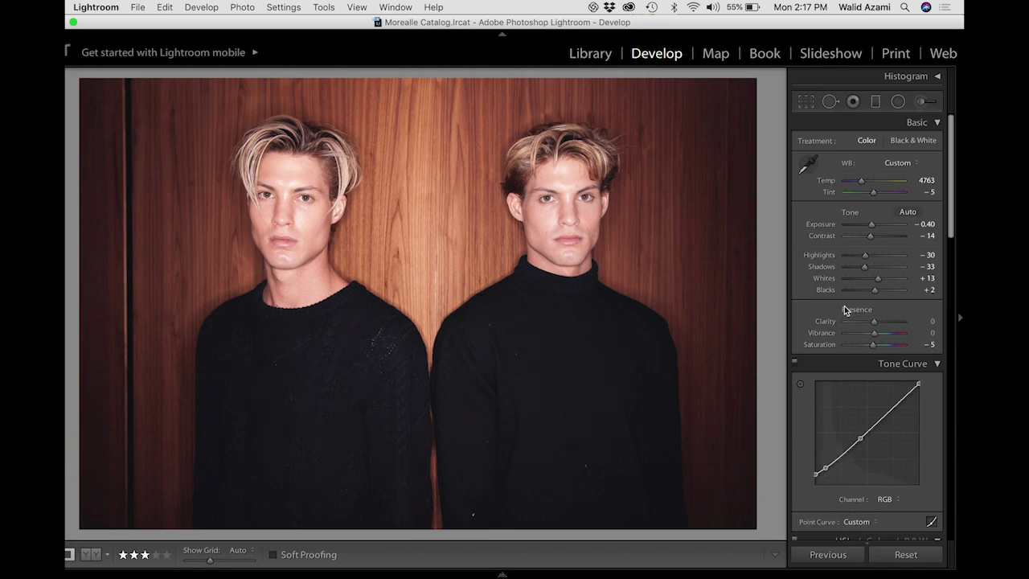
pyautogui.click(805, 103)
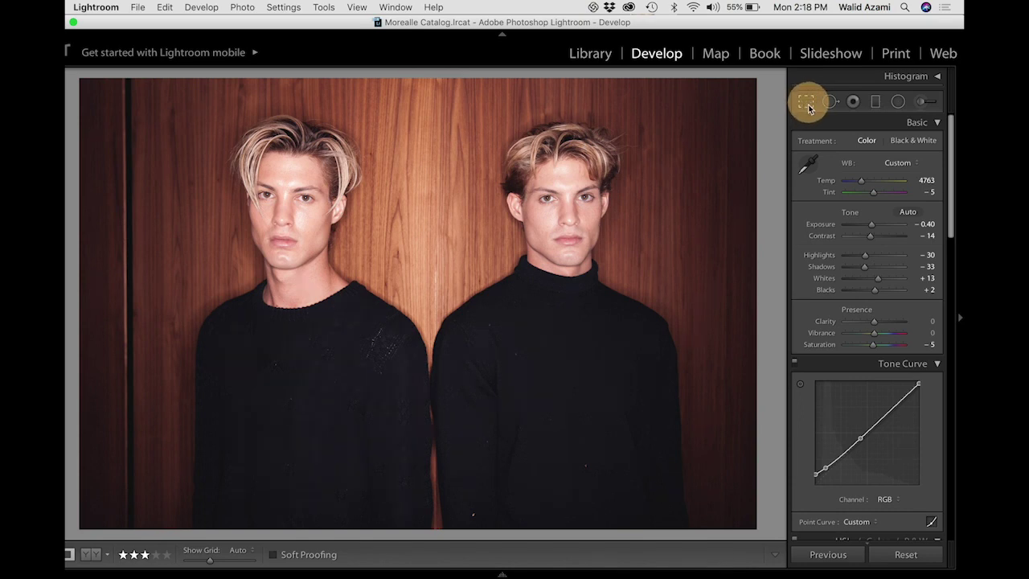
pyautogui.click(806, 103)
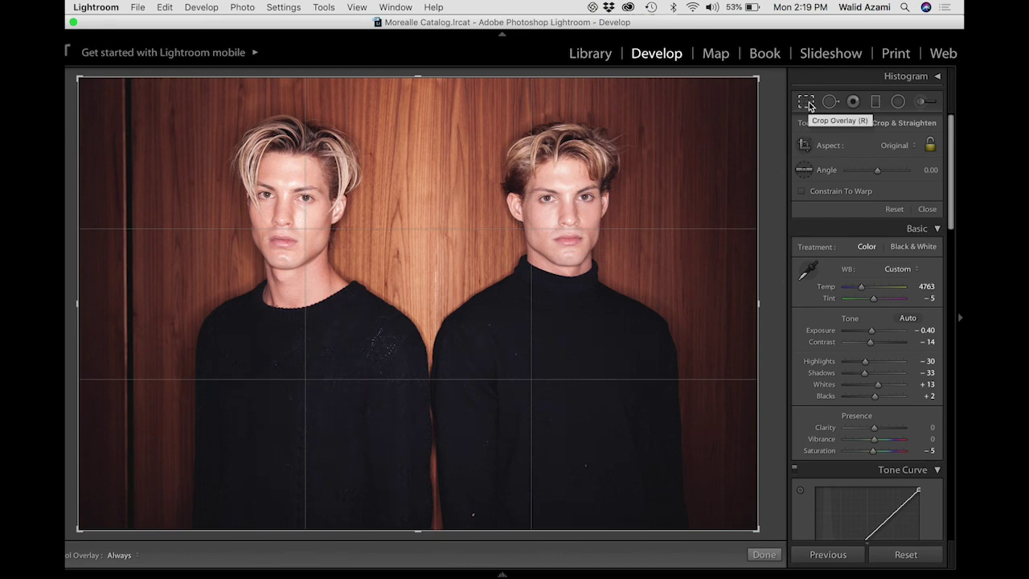
# Reopen the crop frame and choose Enter Custom from the Aspect list
pyautogui.click(808, 103)
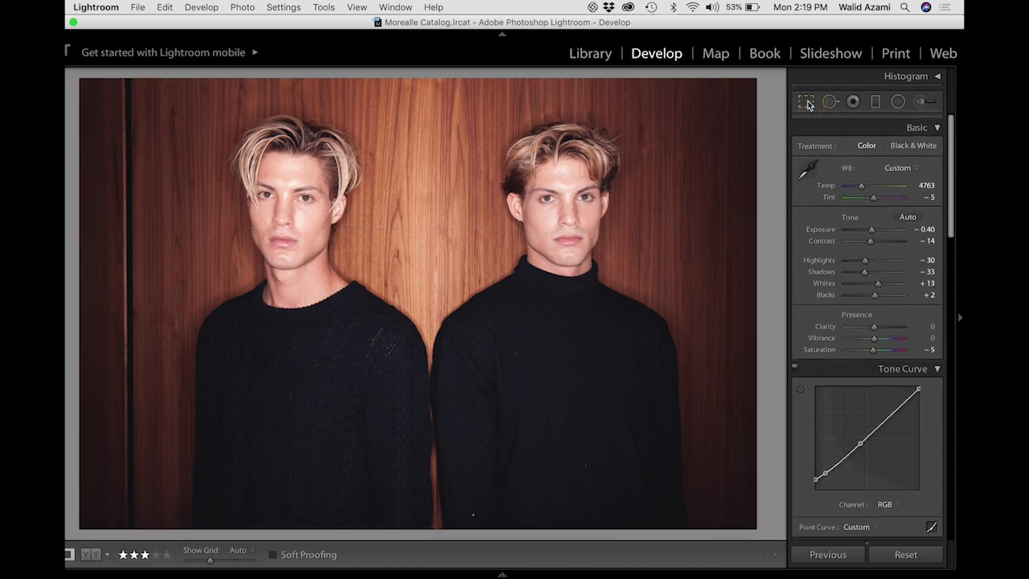
pyautogui.click(809, 104)
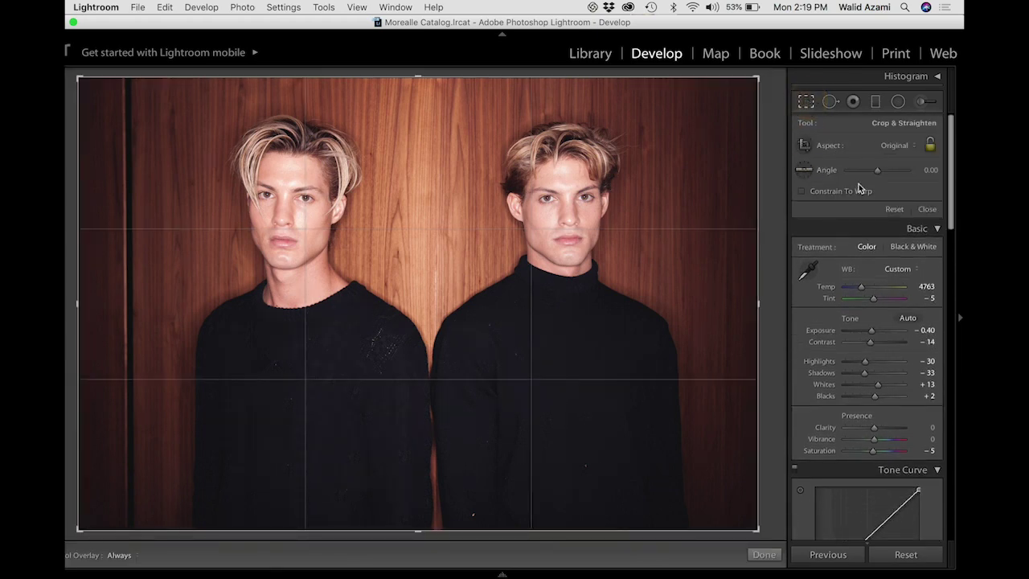
pyautogui.click(905, 148)
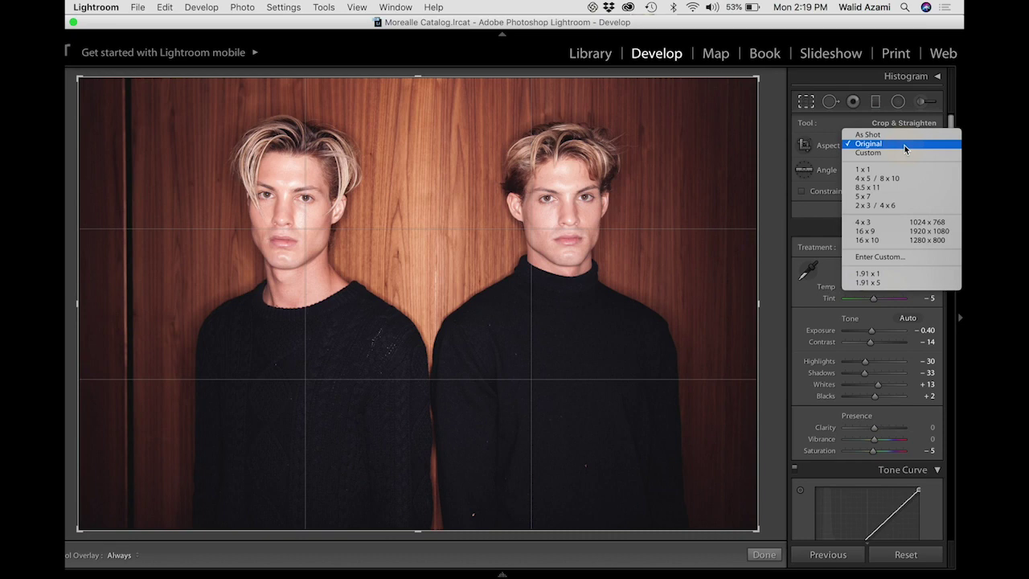
pyautogui.click(870, 257)
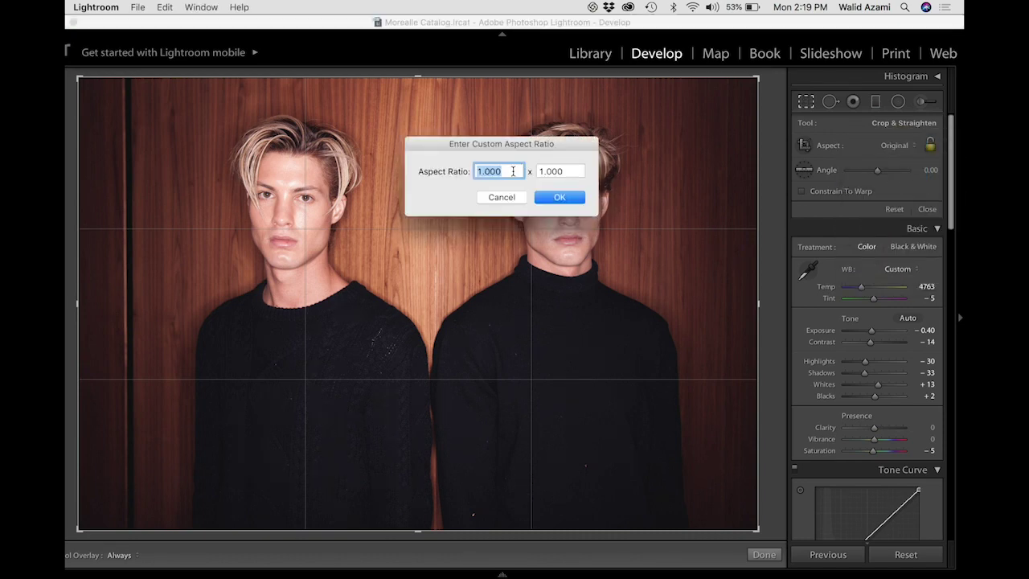
# Enter 1.91 by 1 as the custom crop aspect ratio
pyautogui.write('4')
pyautogui.press('Tab')
pyautogui.write('5')
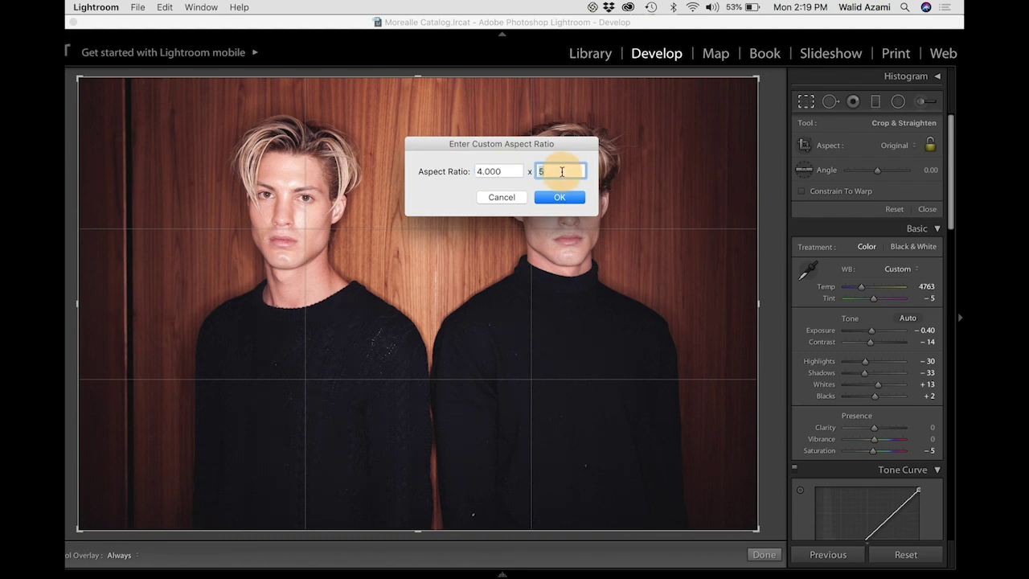
pyautogui.click(510, 173)
pyautogui.write('5')
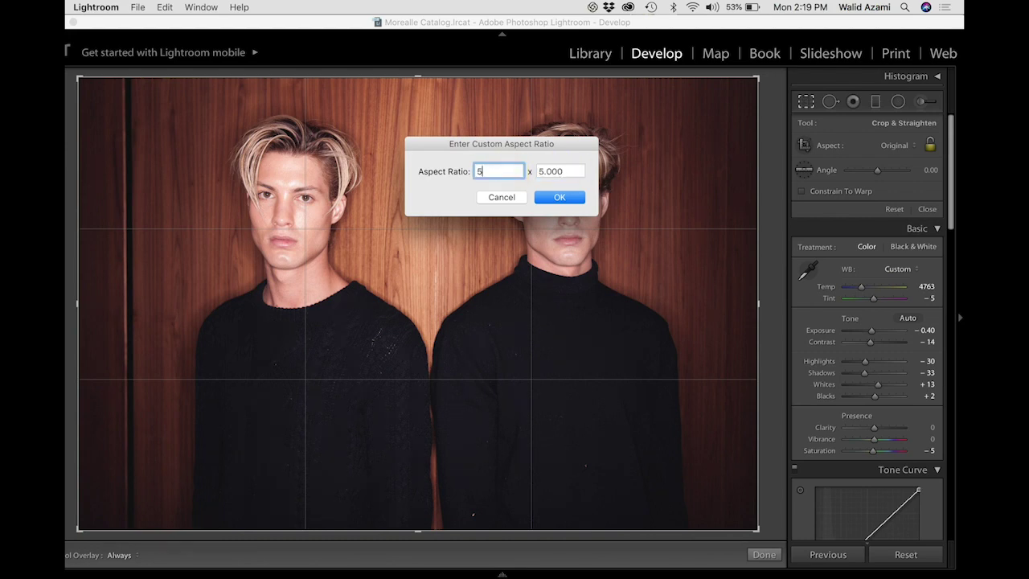
pyautogui.press('Tab')
pyautogui.write('4')
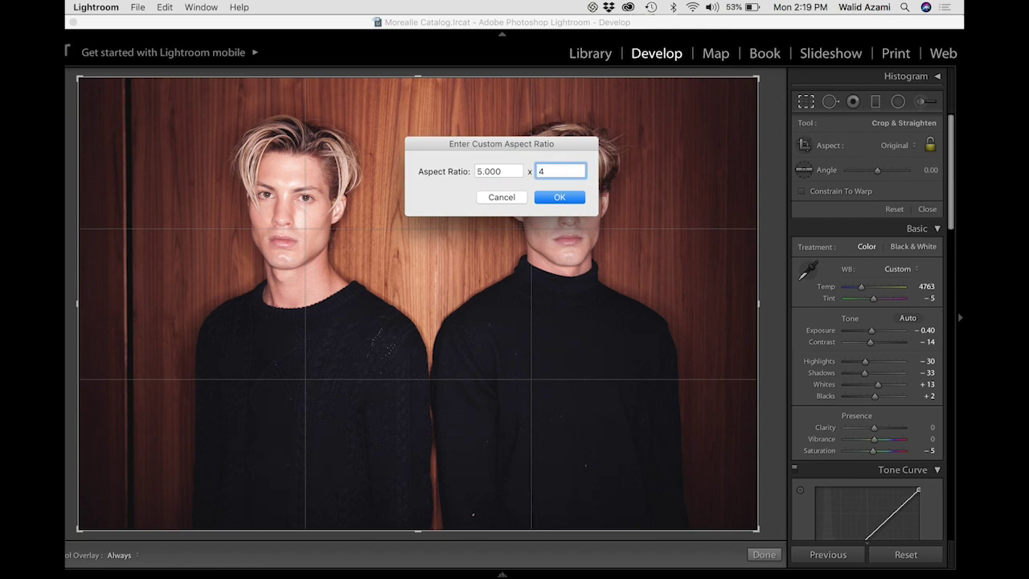
pyautogui.click(504, 171)
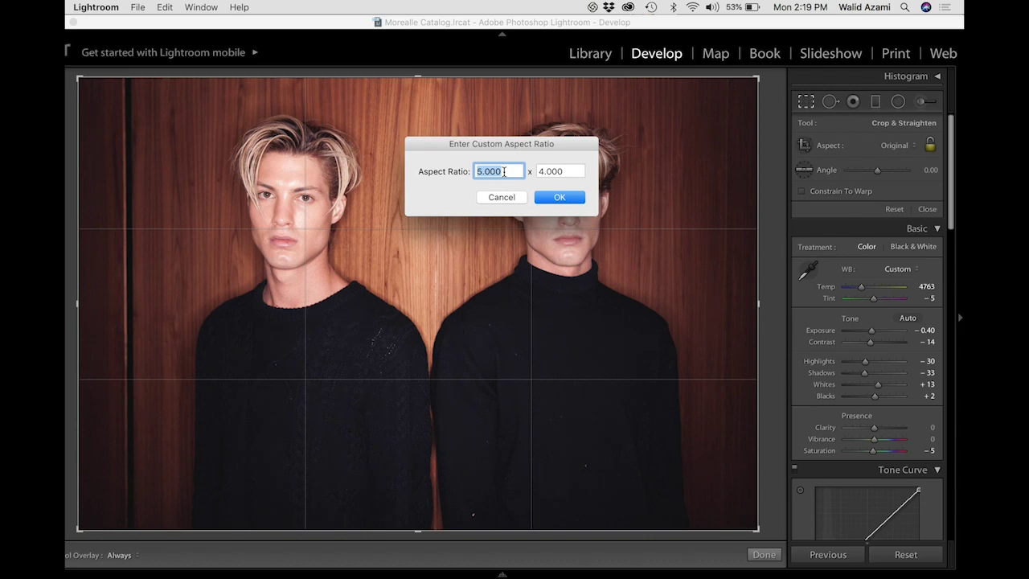
pyautogui.write('1.91')
pyautogui.click(564, 169)
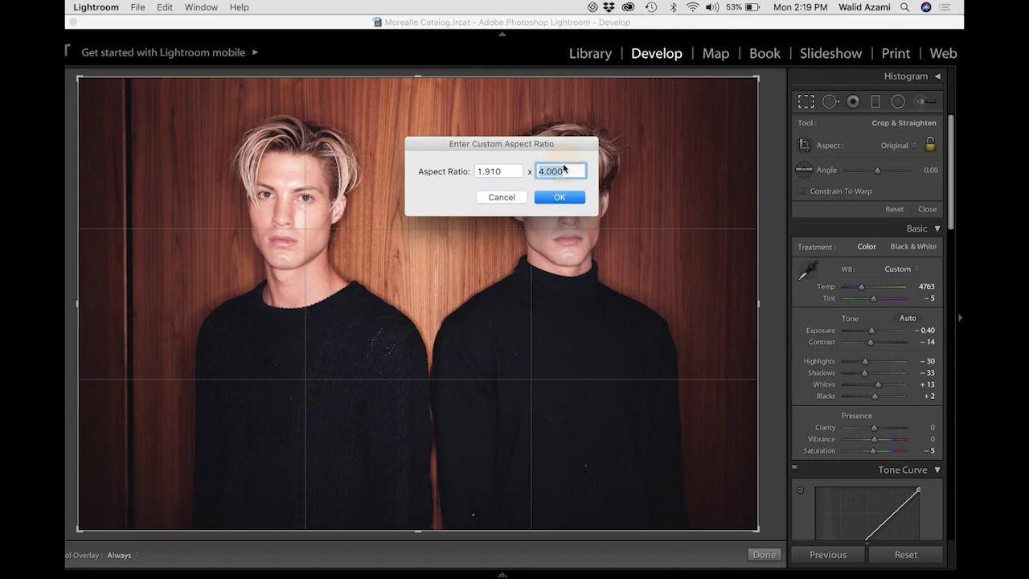
pyautogui.write('1')
# Apply the 1.91 x 1 ratio and frame both twins from hair to chest
pyautogui.click(555, 198)
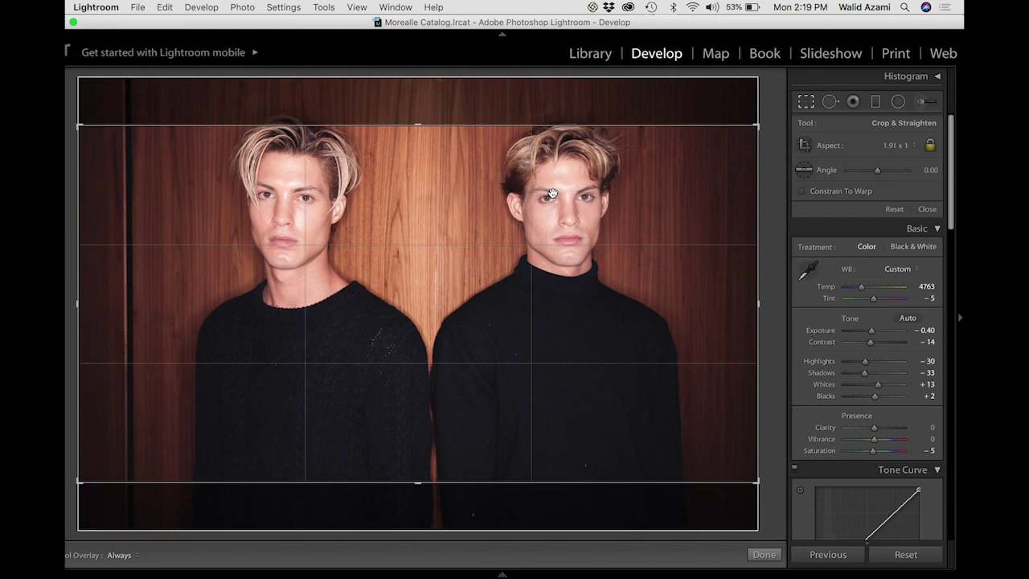
pyautogui.moveTo(527, 284)
pyautogui.mouseDown()
pyautogui.moveTo(529, 237)
pyautogui.moveTo(540, 335)
pyautogui.moveTo(526, 276)
pyautogui.moveTo(532, 283)
pyautogui.mouseUp()
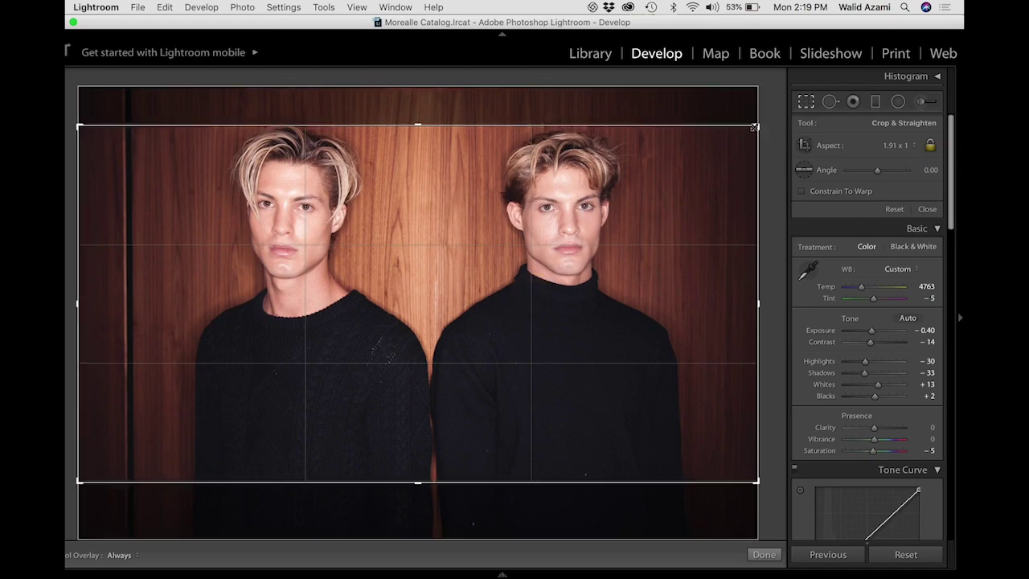
pyautogui.moveTo(754, 127); pyautogui.dragTo(699, 143)
pyautogui.moveTo(502, 346); pyautogui.dragTo(493, 299)
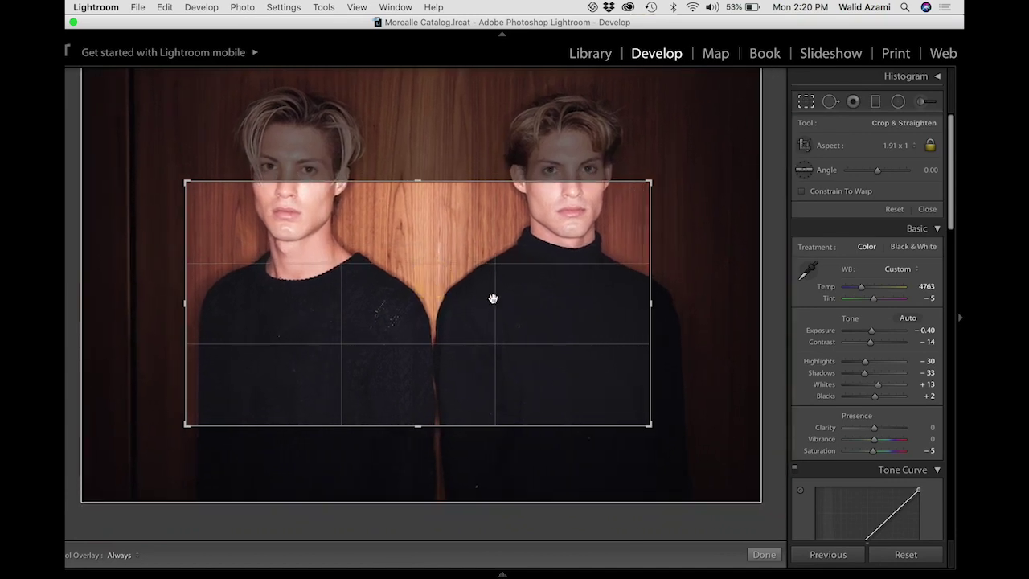
pyautogui.moveTo(650, 425); pyautogui.dragTo(696, 456)
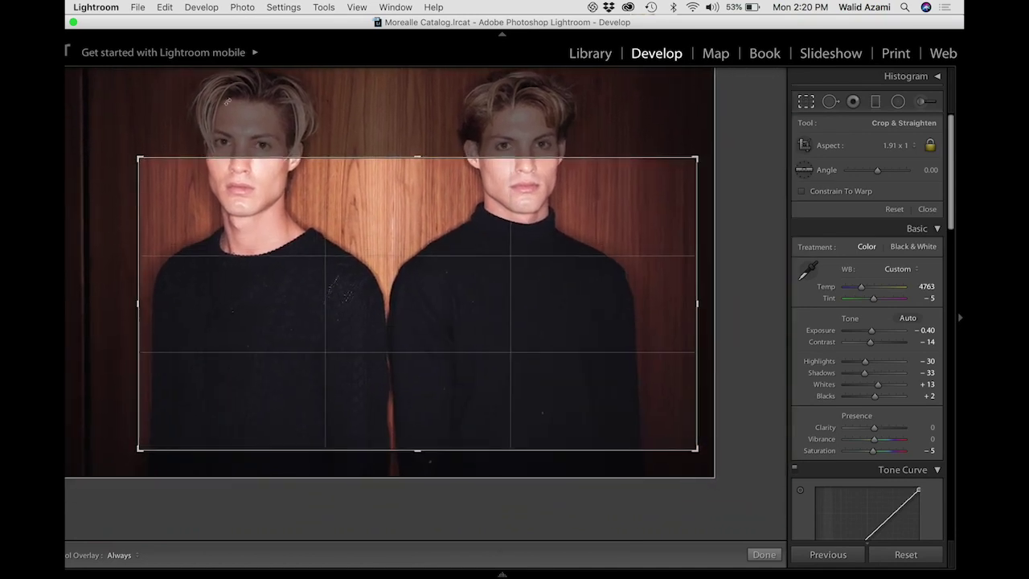
pyautogui.moveTo(410, 157); pyautogui.dragTo(402, 113)
pyautogui.moveTo(419, 293); pyautogui.dragTo(425, 318)
pyautogui.moveTo(120, 148); pyautogui.dragTo(99, 132)
pyautogui.moveTo(472, 322); pyautogui.dragTo(432, 299)
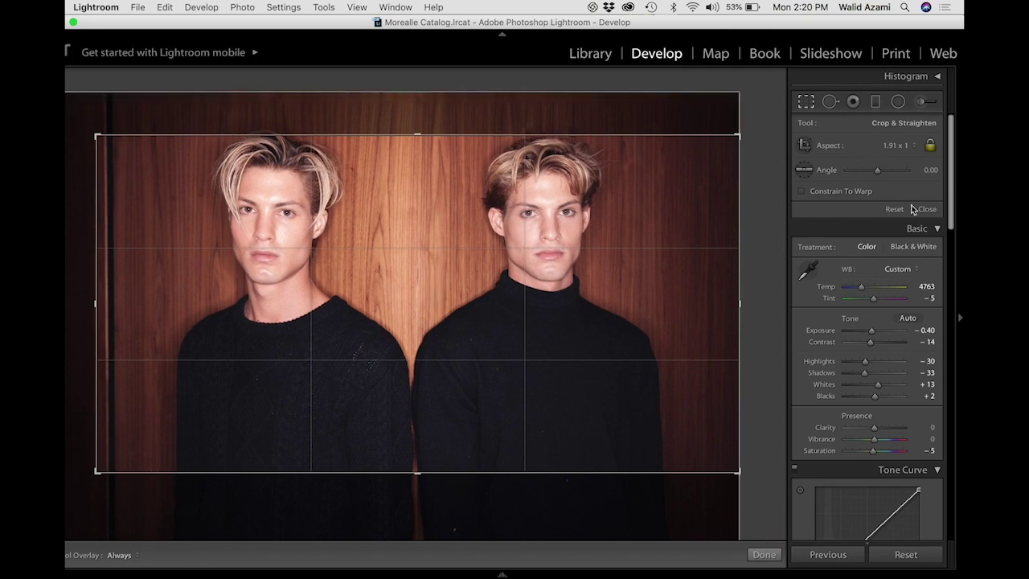
# Reset the crop angle to 0.00 and finish the crop
pyautogui.moveTo(877, 170); pyautogui.dragTo(875, 168)
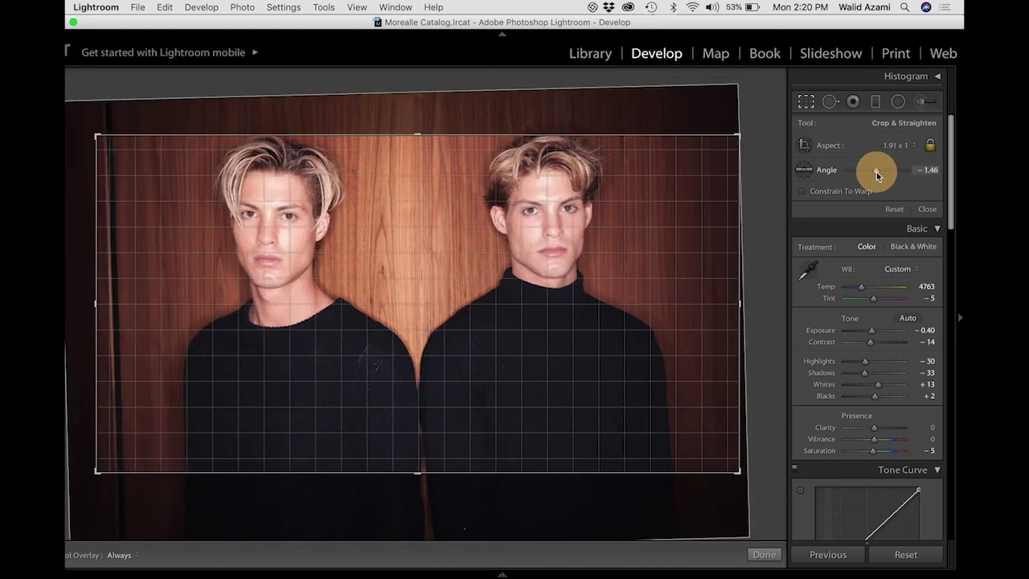
pyautogui.doubleClick(875, 168)
pyautogui.click(764, 555)
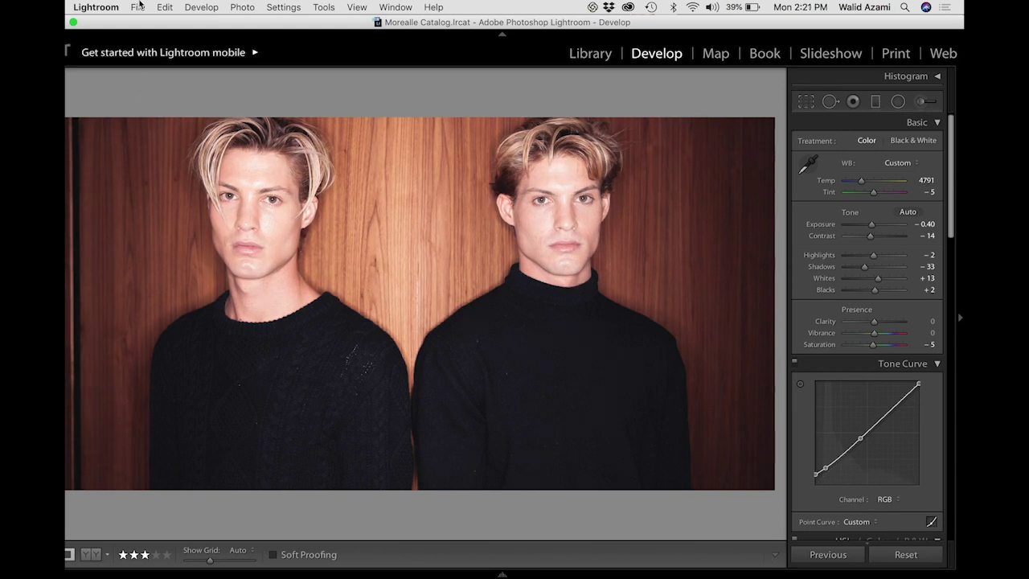
# Open Export One File and collapse the File Naming, Video, File Settings and Output Sharpening panels
pyautogui.click(138, 7)
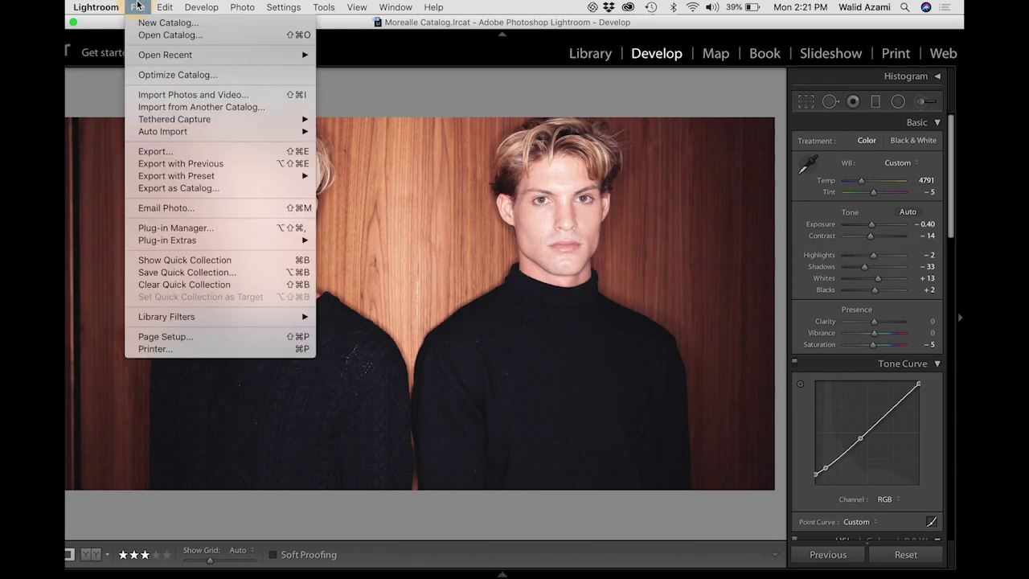
pyautogui.click(170, 153)
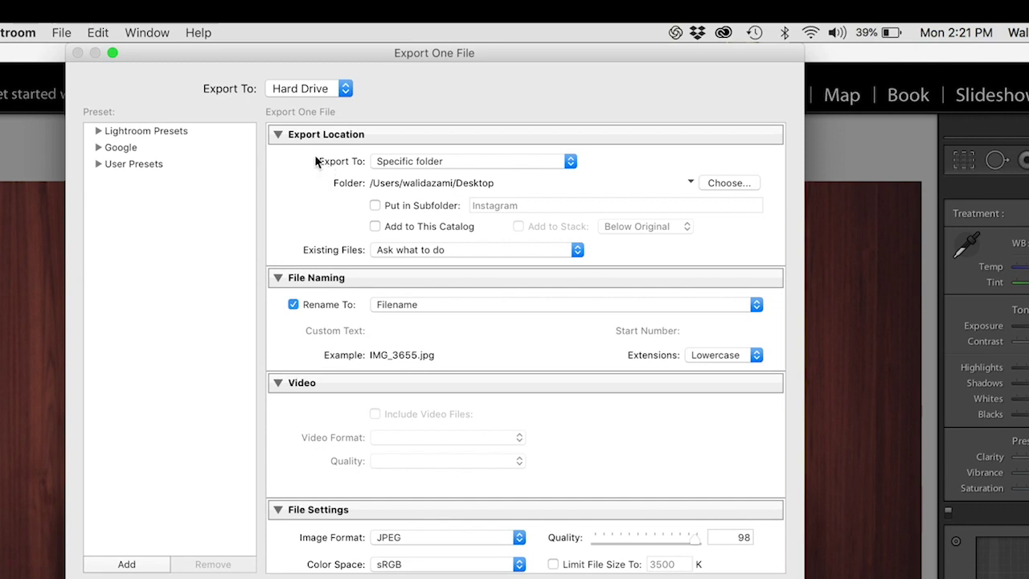
pyautogui.click(278, 277)
pyautogui.click(278, 302)
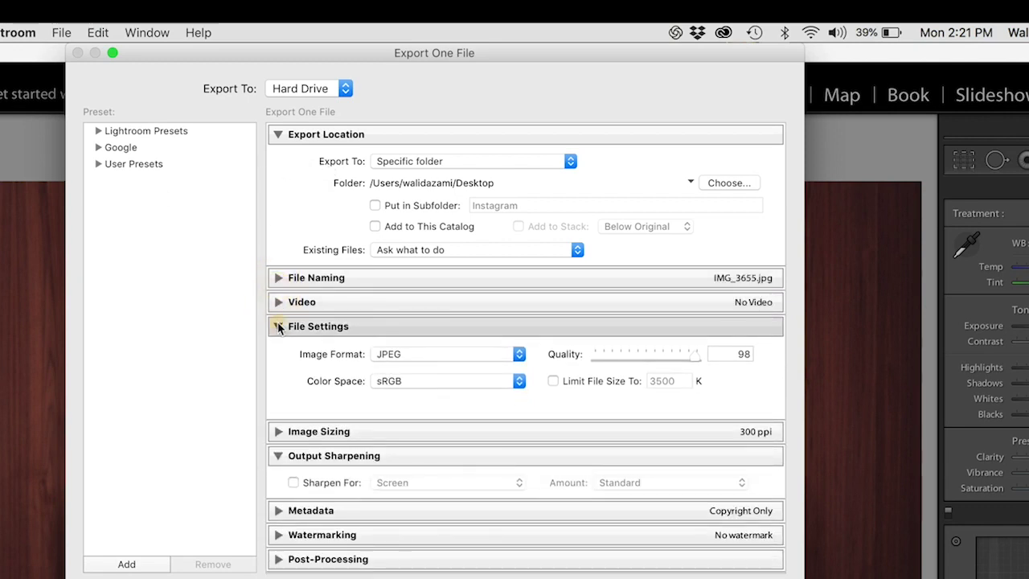
pyautogui.click(278, 326)
pyautogui.click(278, 375)
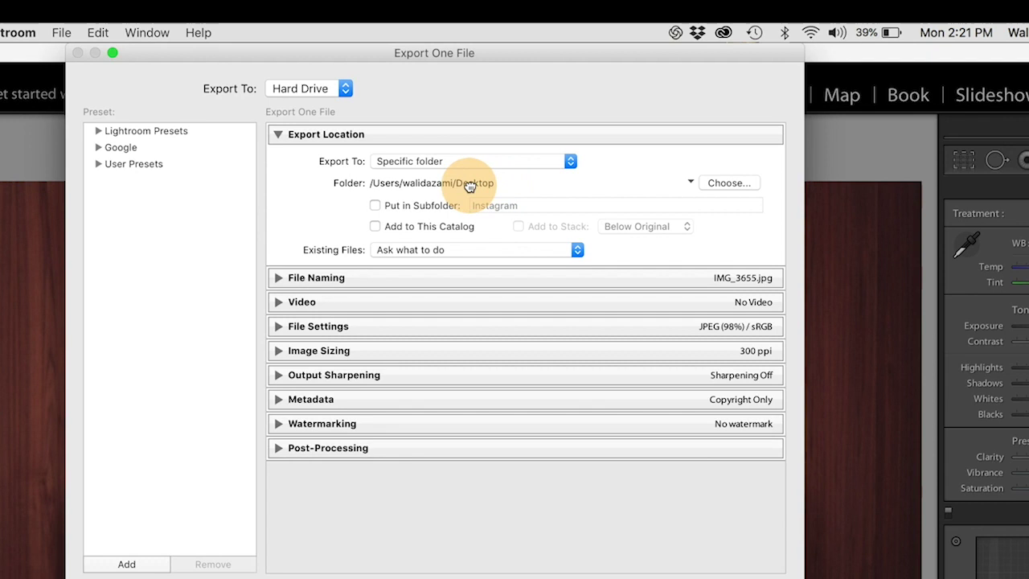
# Export to a specific Desktop folder without a subfolder, then collapse Export Location
pyautogui.click(376, 207)
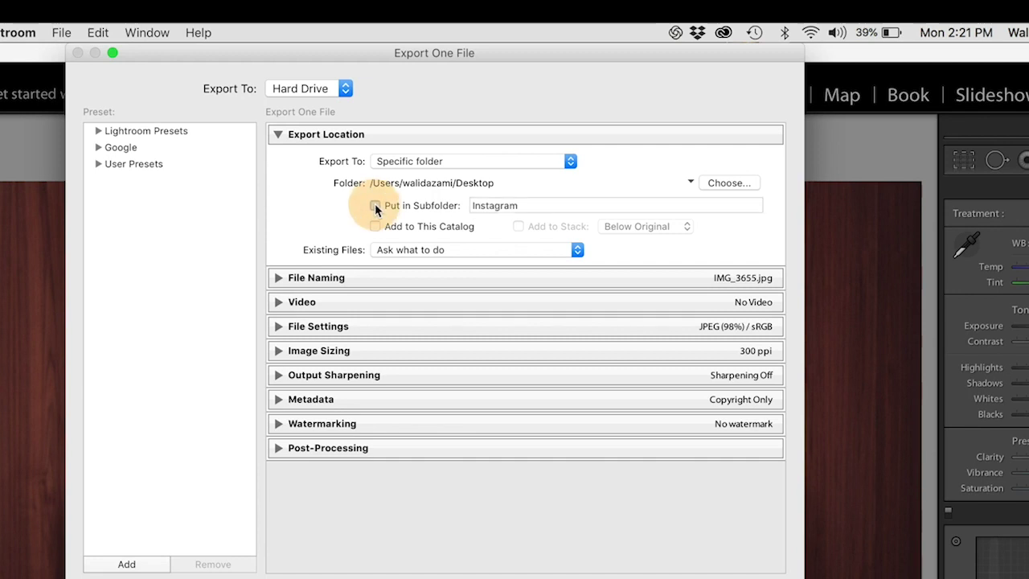
pyautogui.doubleClick(529, 205)
pyautogui.press('BackSpace')
pyautogui.write('Insta')
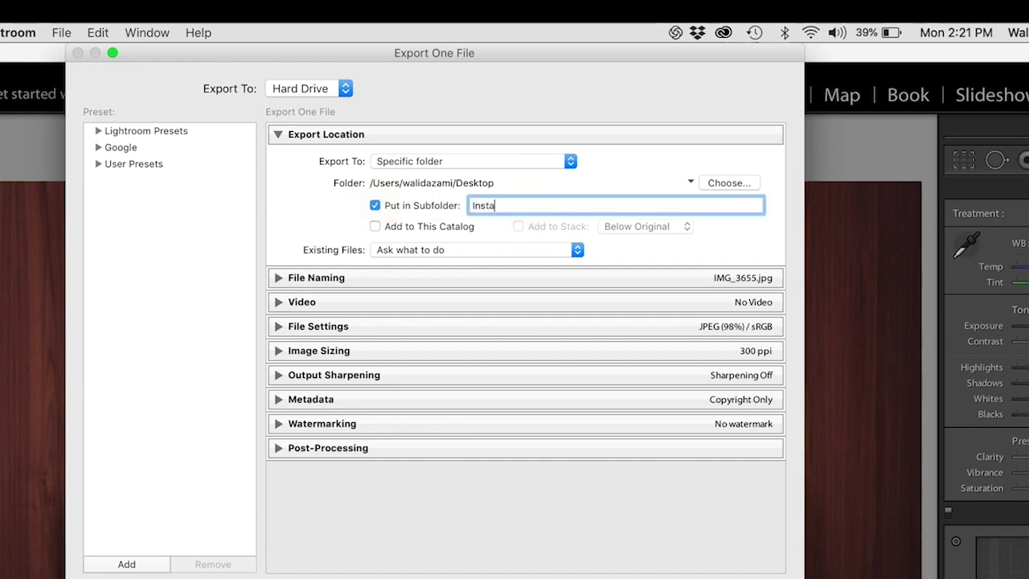
pyautogui.write('gram Files')
pyautogui.doubleClick(550, 205)
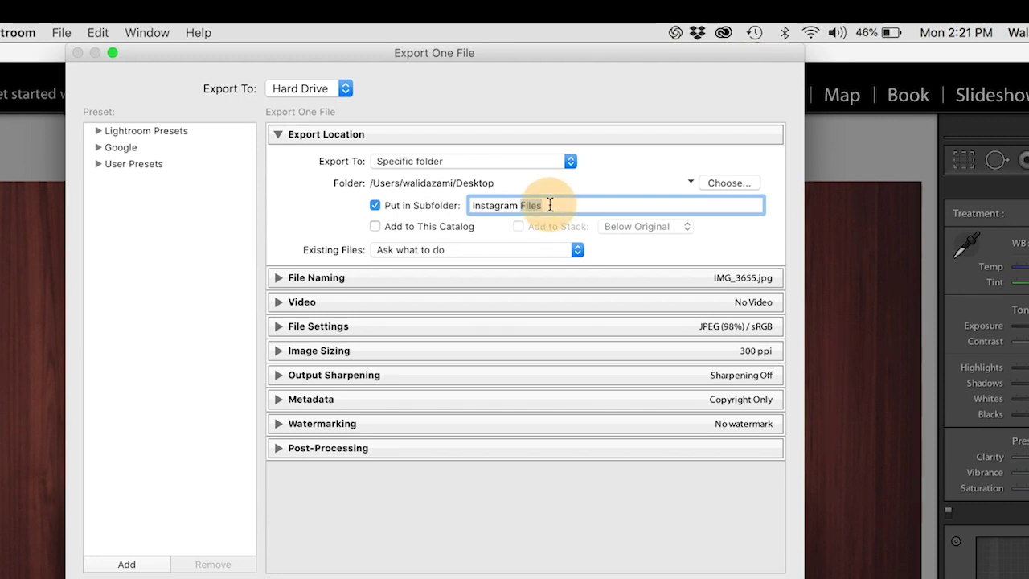
pyautogui.click(376, 206)
pyautogui.click(477, 181)
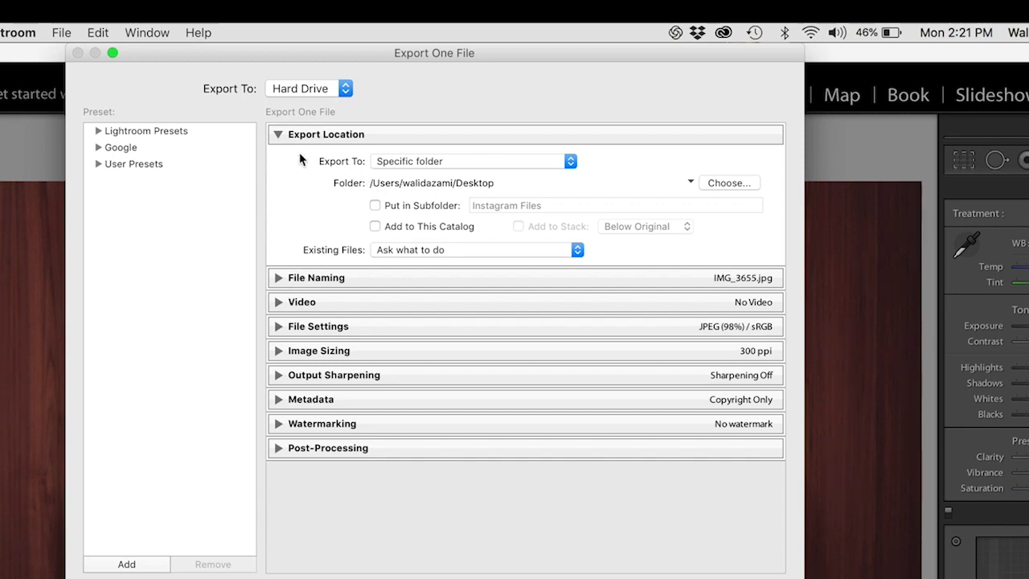
pyautogui.click(277, 136)
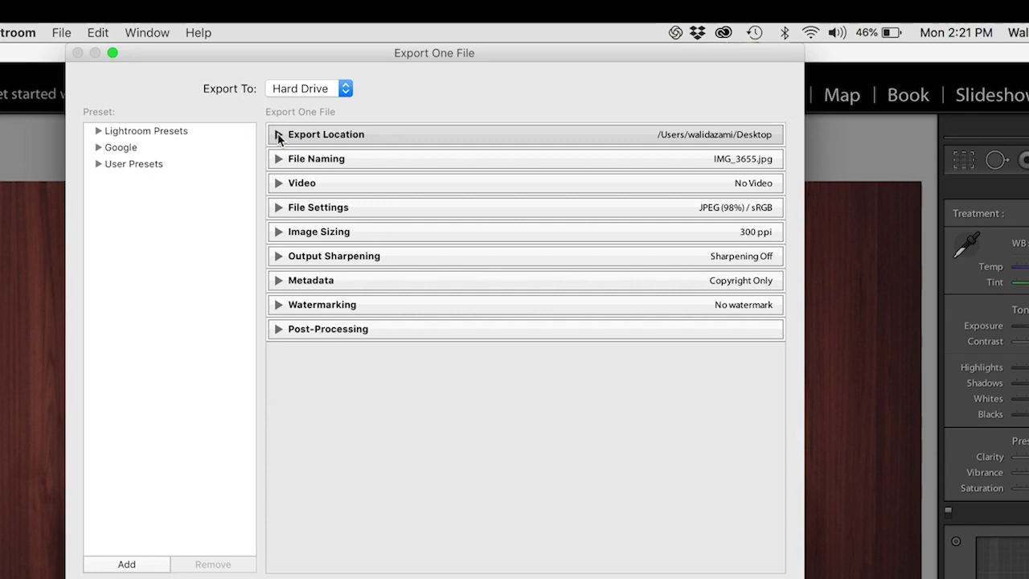
pyautogui.click(278, 135)
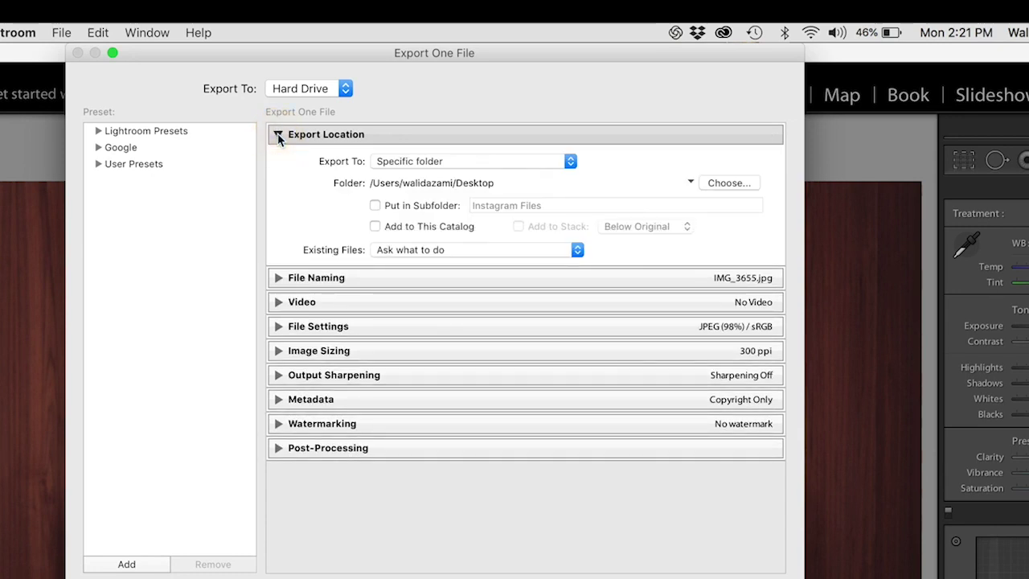
pyautogui.click(279, 135)
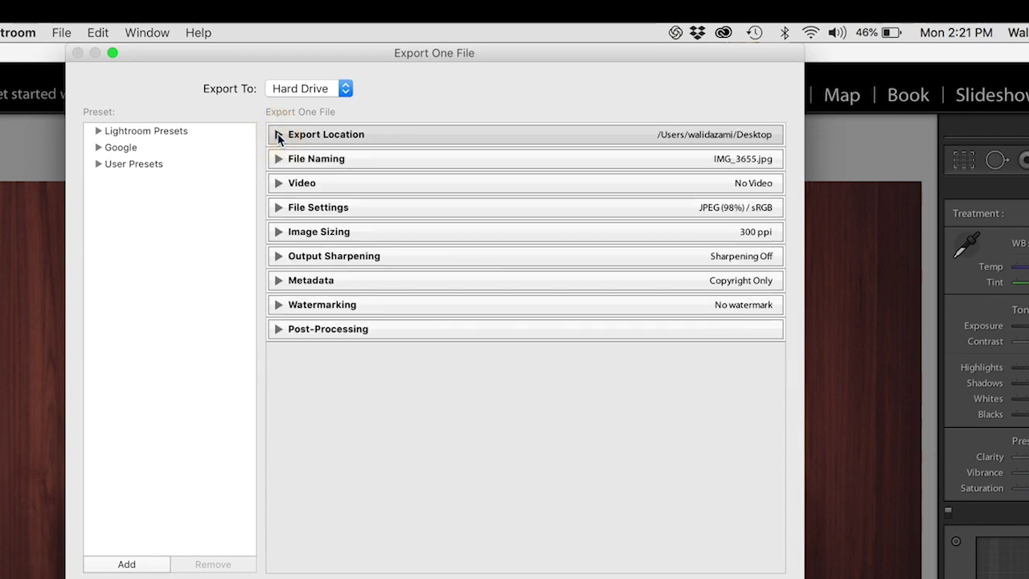
pyautogui.click(278, 135)
pyautogui.click(278, 135)
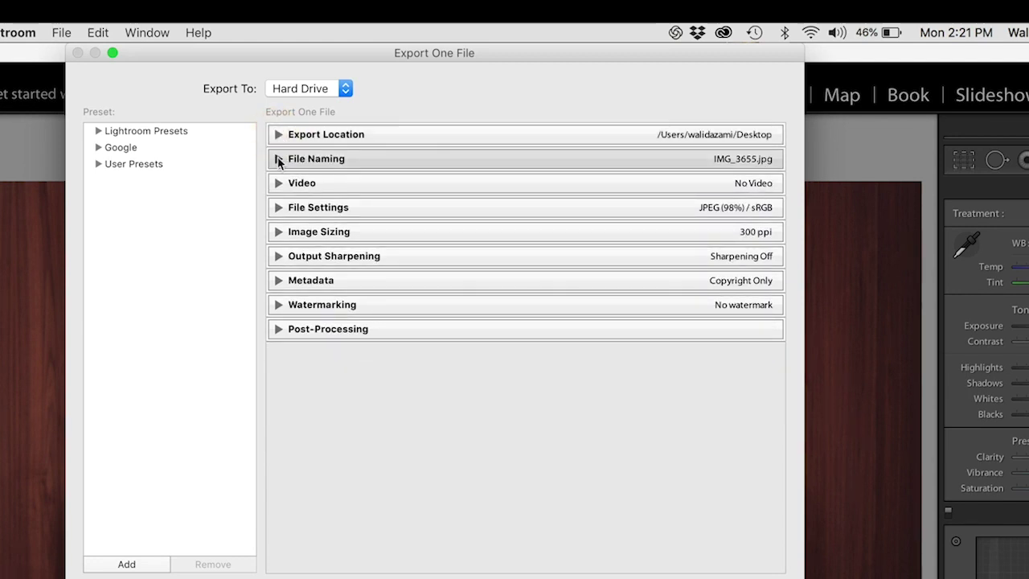
# Expand File Naming and set Rename To to Custom Name
pyautogui.click(278, 158)
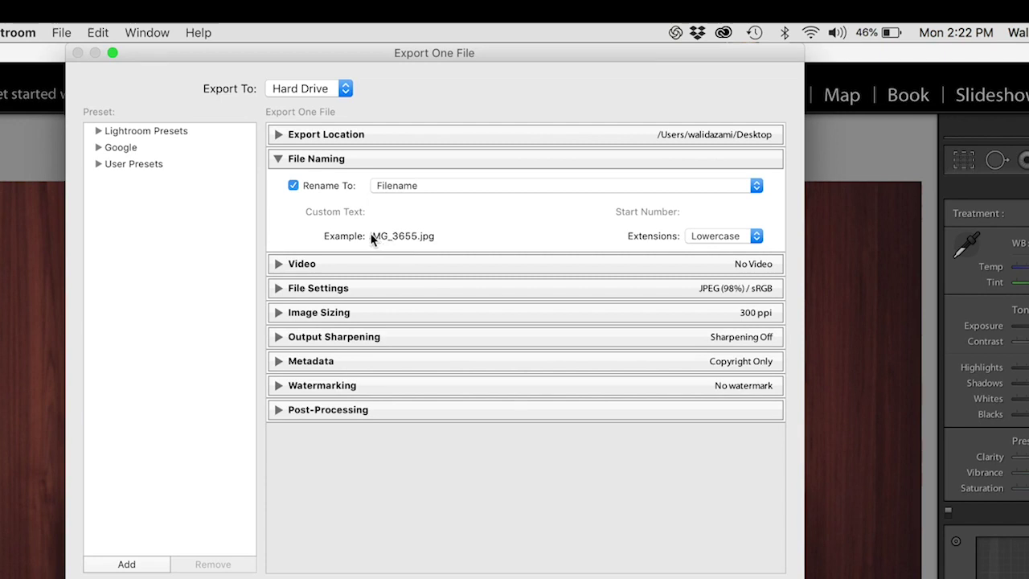
pyautogui.click(403, 236)
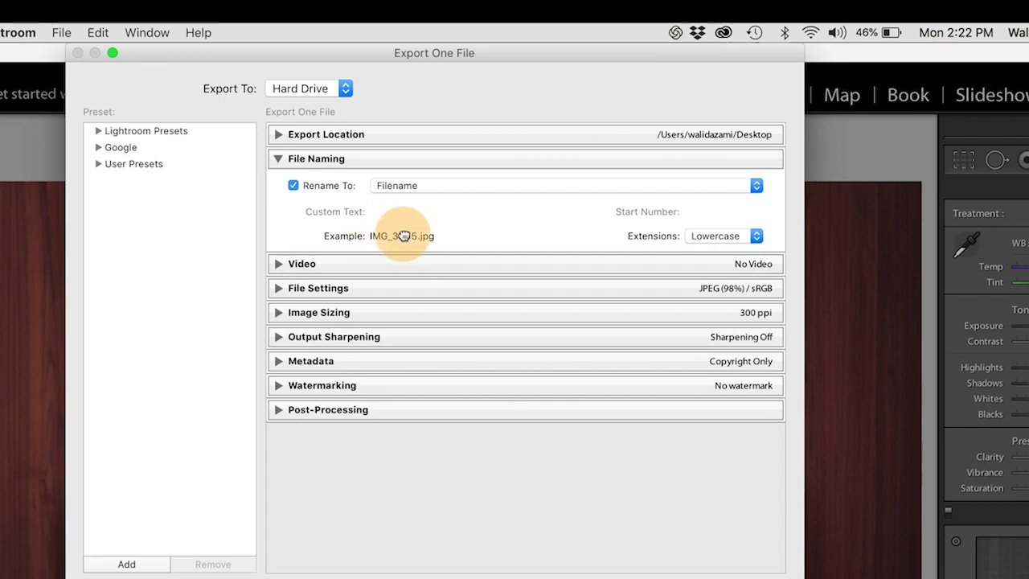
pyautogui.click(406, 185)
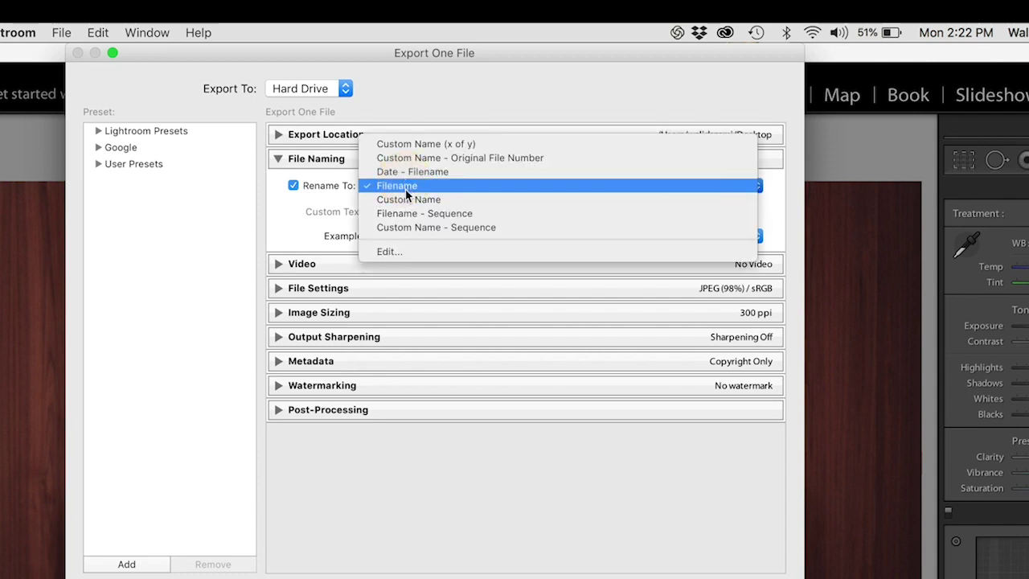
pyautogui.click(409, 200)
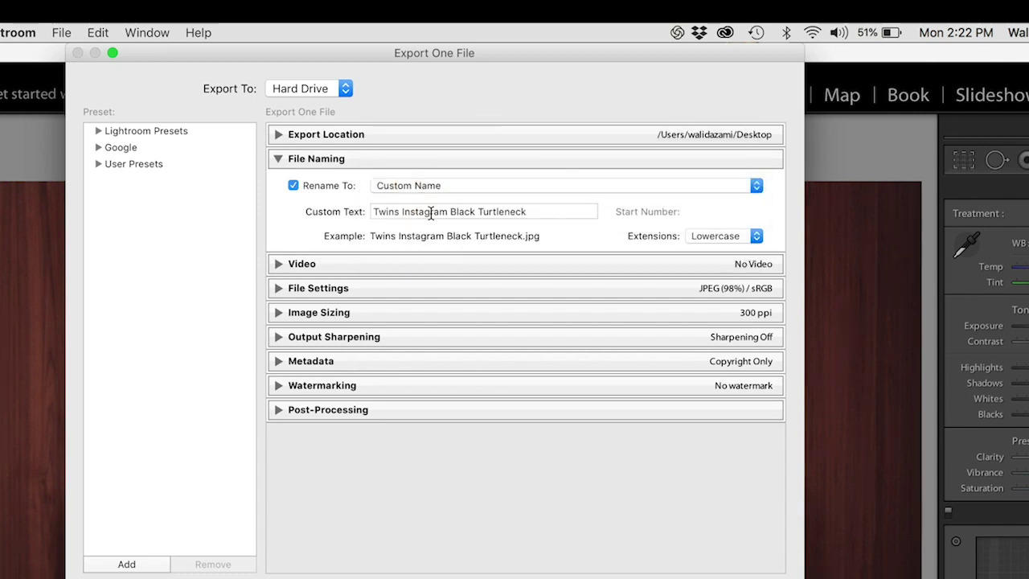
# Enter TwinsTurtleneck as the custom text, then collapse File Naming and Video
pyautogui.tripleClick(445, 215)
pyautogui.write('T')
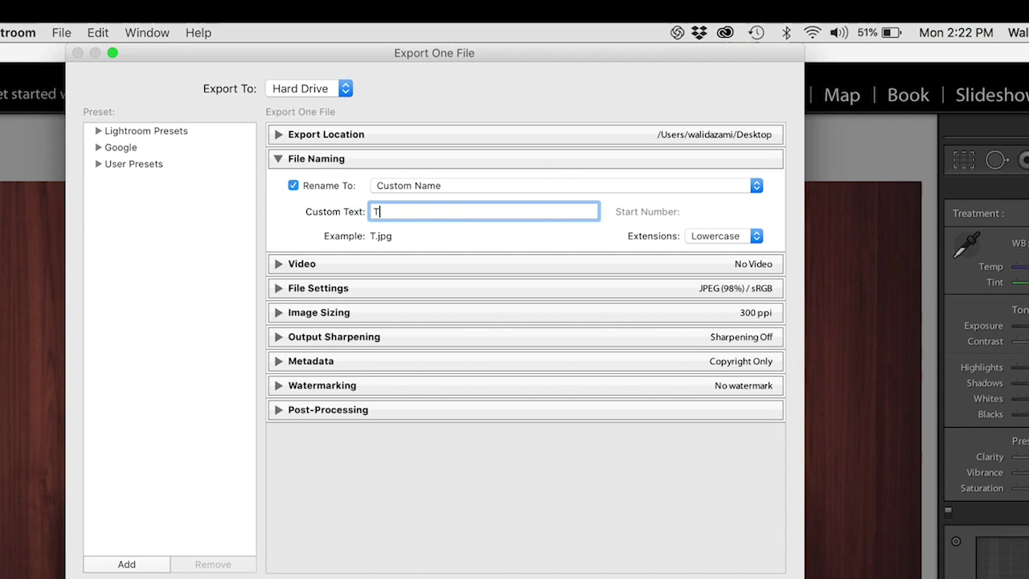
pyautogui.press('BackSpace')
pyautogui.write('TwinsBlonde')
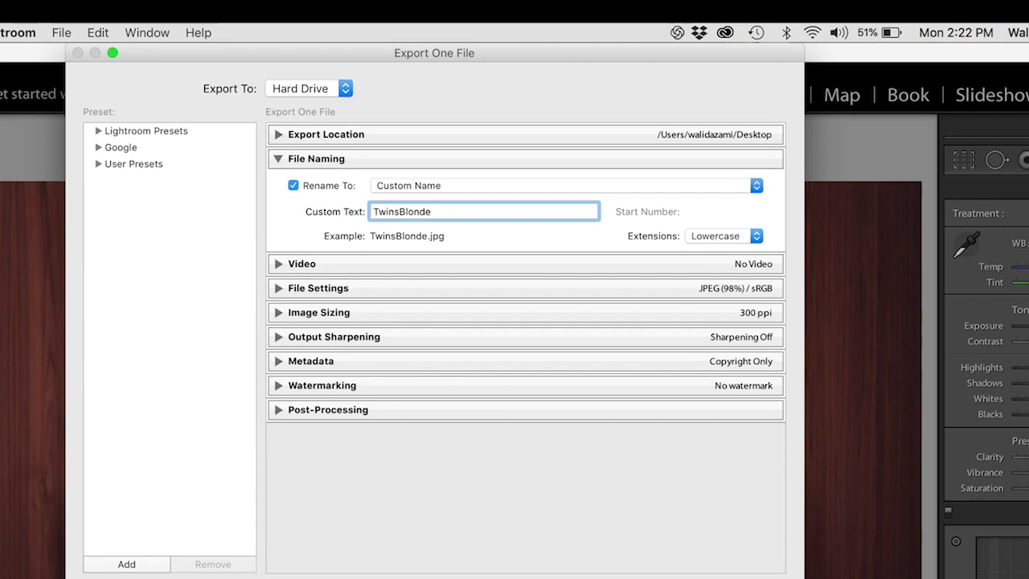
pyautogui.write('Back')
pyautogui.press('BackSpace')
pyautogui.press('BackSpace')
pyautogui.press('BackSpace')
pyautogui.press('BackSpace')
pyautogui.press('BackSpace')
pyautogui.press('BackSpace')
pyautogui.press('BackSpace')
pyautogui.press('BackSpace')
pyautogui.press('BackSpace')
pyautogui.press('BackSpace')
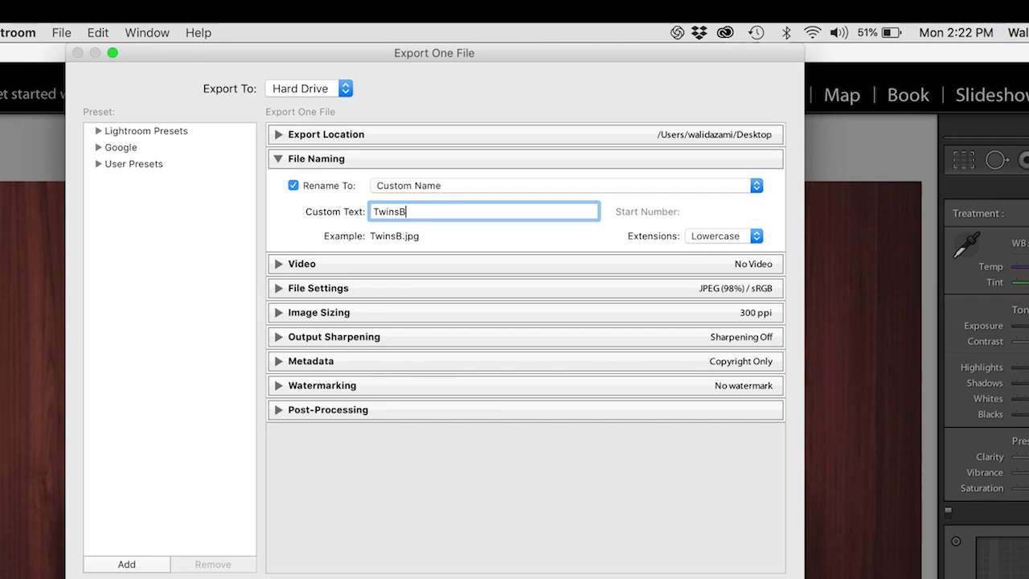
pyautogui.write('Instagra')
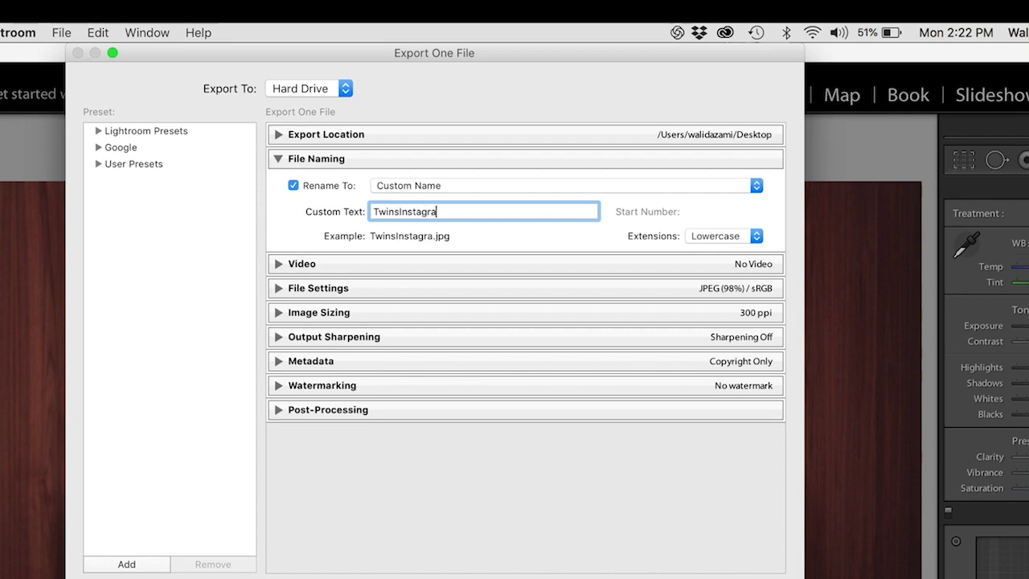
pyautogui.press('BackSpace')
pyautogui.press('BackSpace')
pyautogui.press('BackSpace')
pyautogui.press('BackSpace')
pyautogui.press('BackSpace')
pyautogui.press('BackSpace')
pyautogui.press('BackSpace')
pyautogui.press('BackSpace')
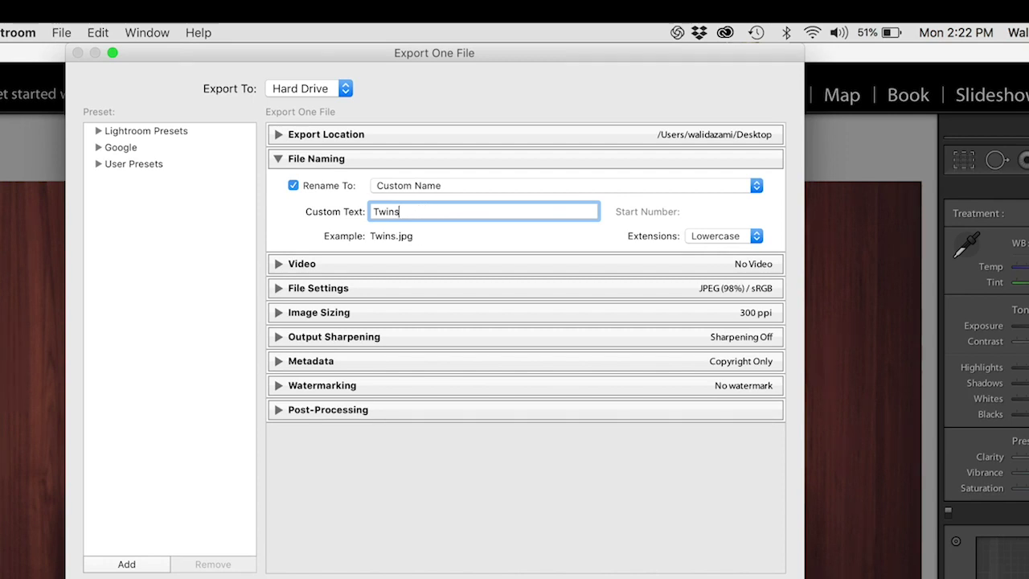
pyautogui.write('Turtleneck')
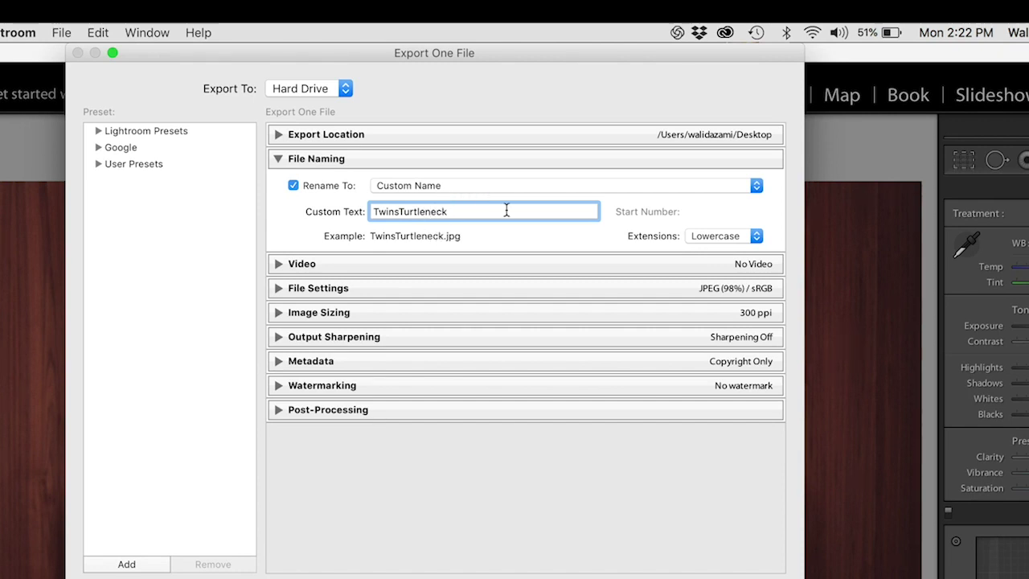
pyautogui.click(442, 237)
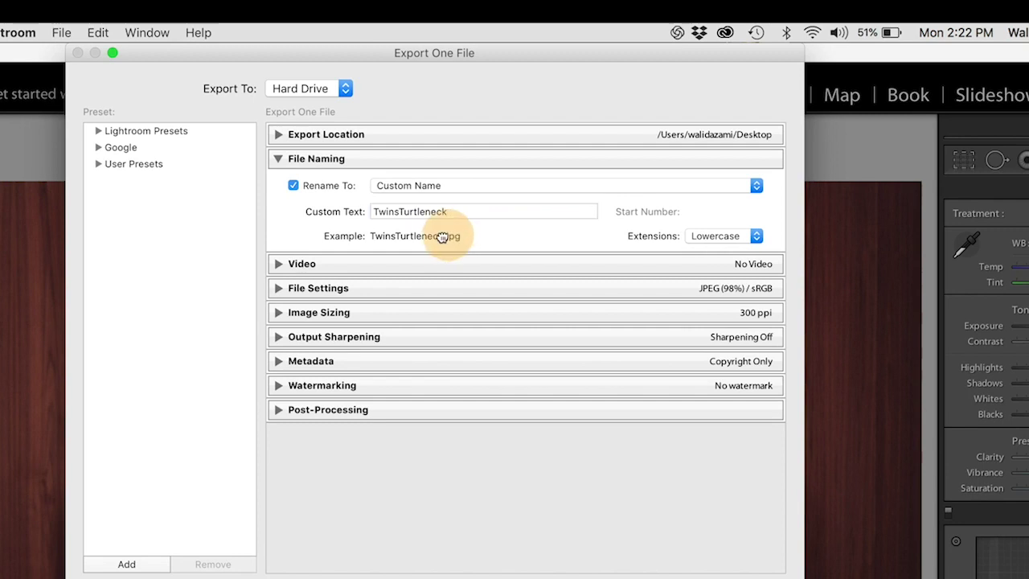
pyautogui.click(281, 158)
pyautogui.click(281, 182)
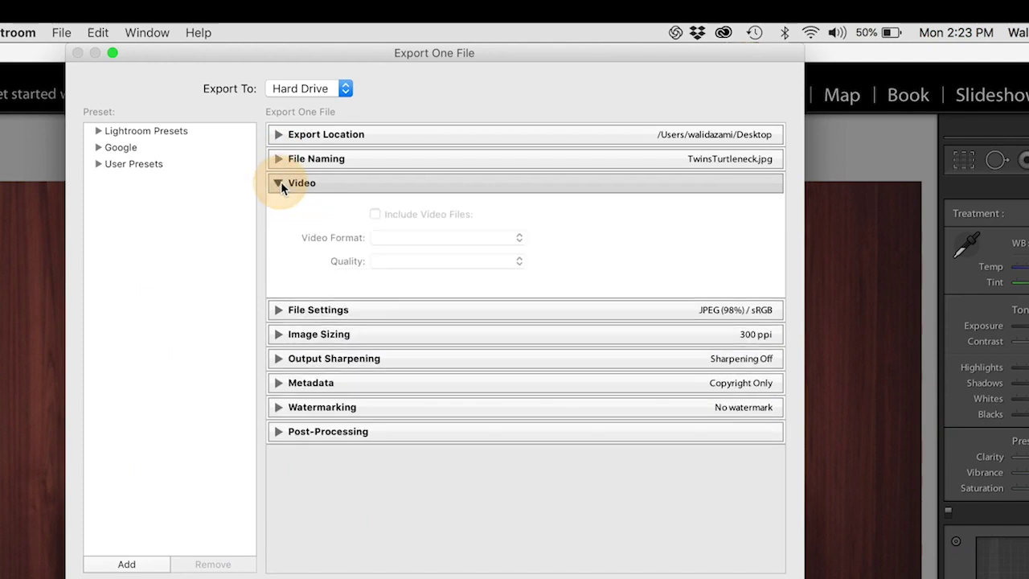
pyautogui.click(280, 182)
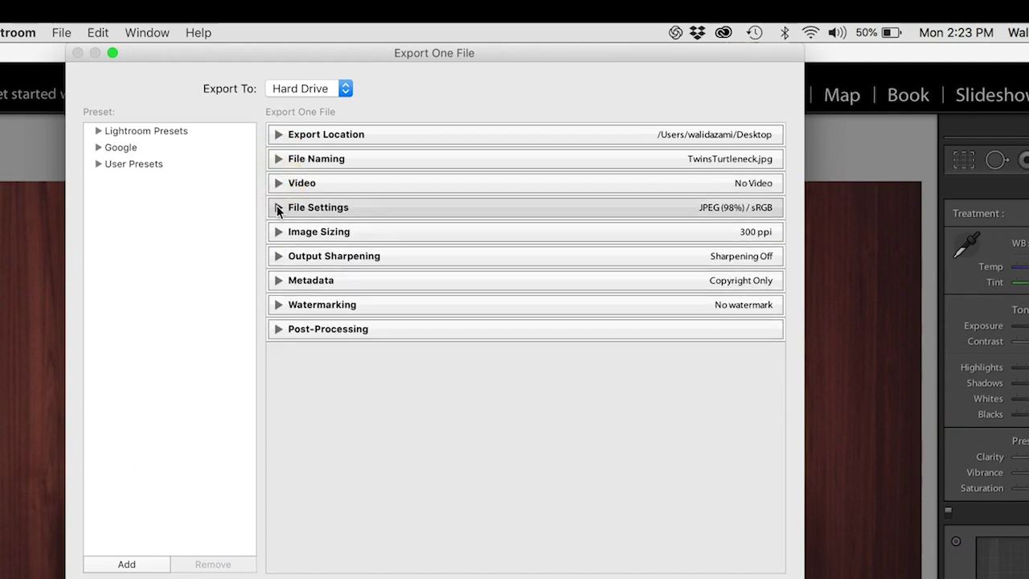
# Keep JPEG and sRGB, leave Limit File Size off, and drop quality to 85
pyautogui.click(279, 207)
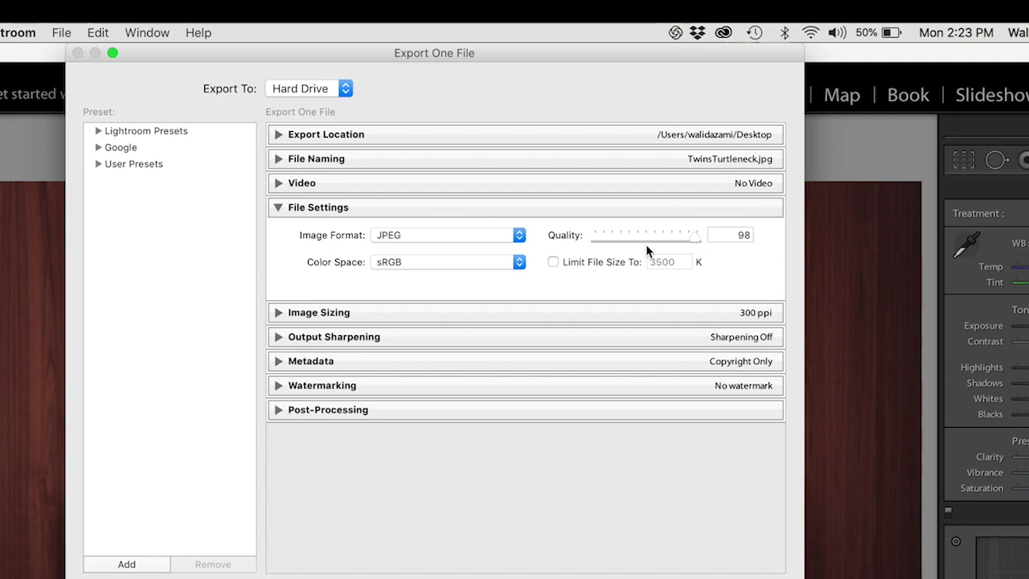
pyautogui.click(494, 262)
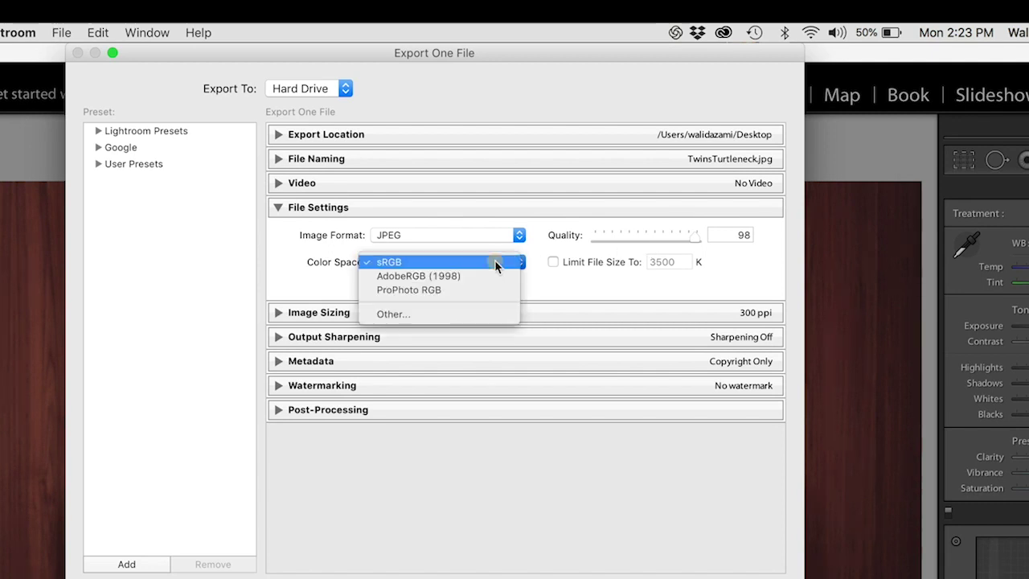
pyautogui.click(431, 264)
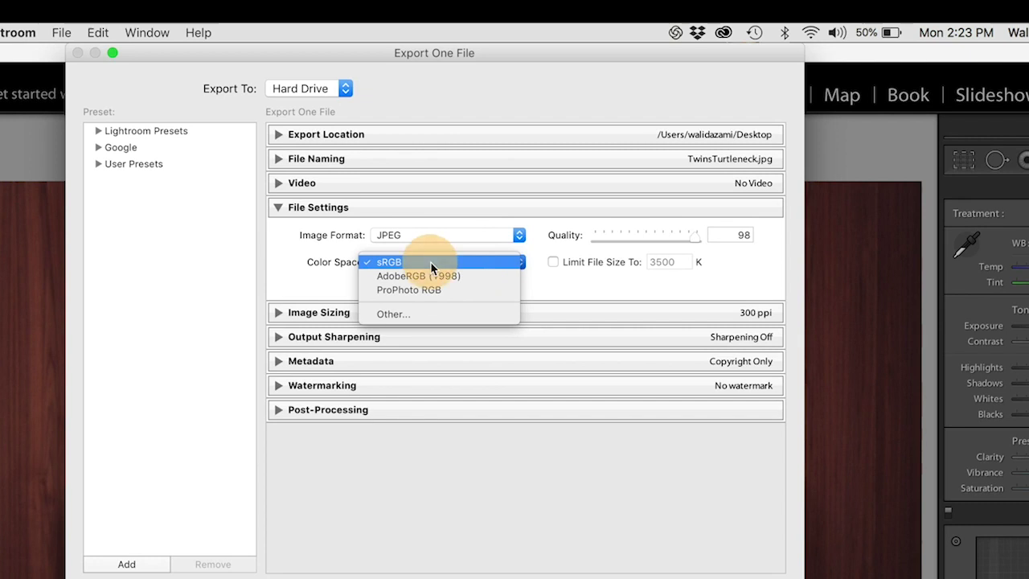
pyautogui.click(439, 263)
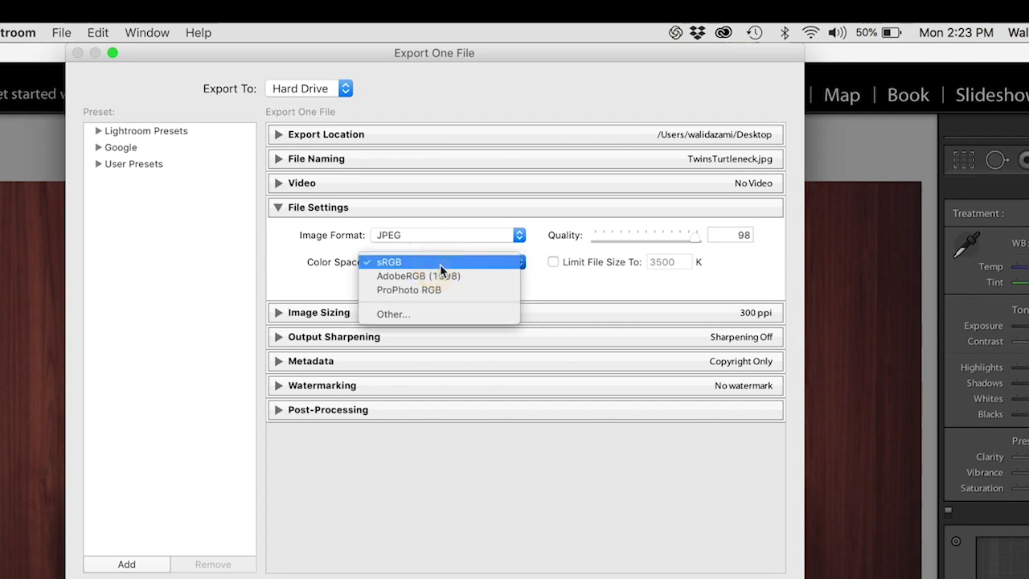
pyautogui.click(440, 264)
pyautogui.click(423, 232)
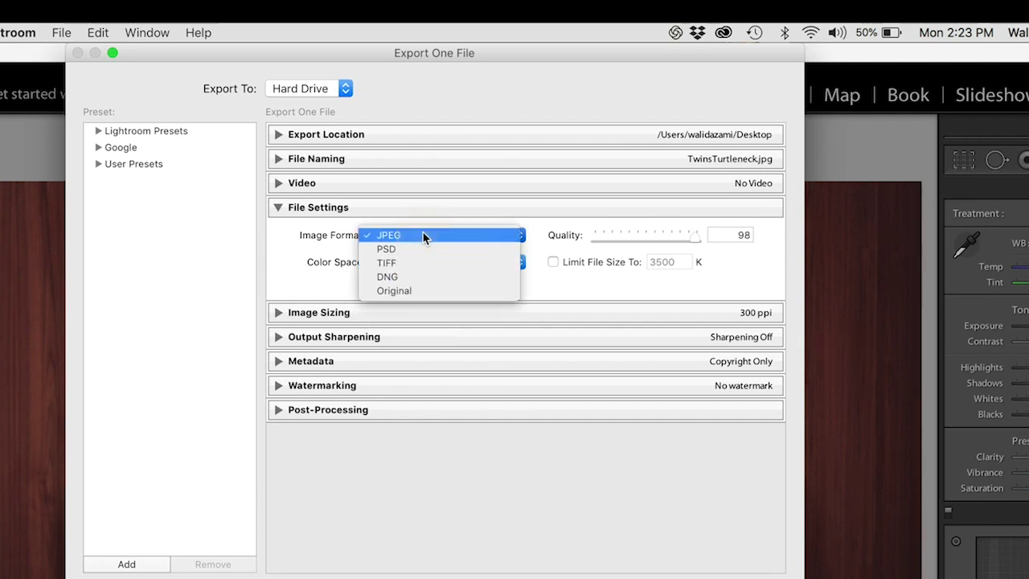
pyautogui.click(387, 238)
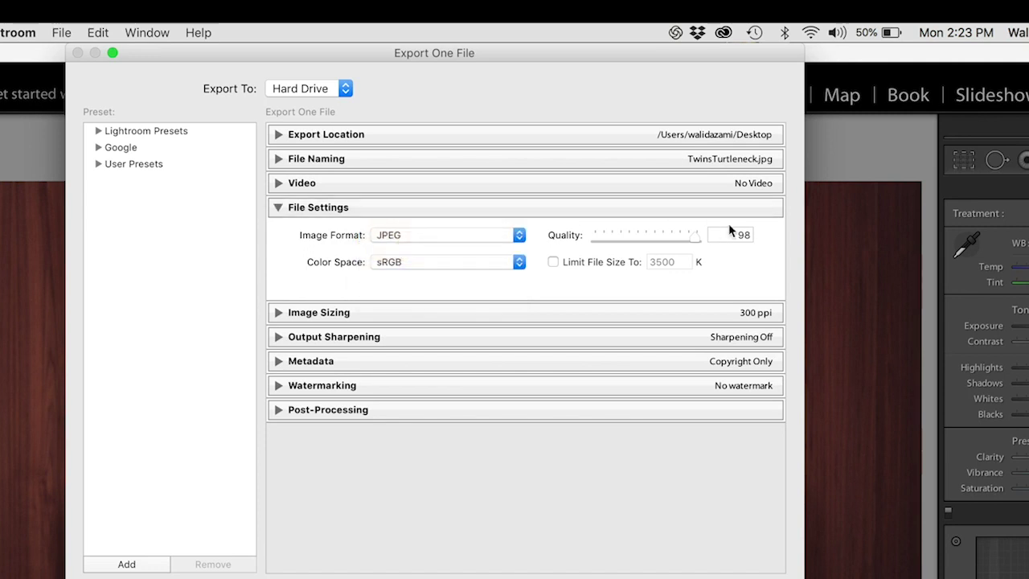
pyautogui.click(589, 265)
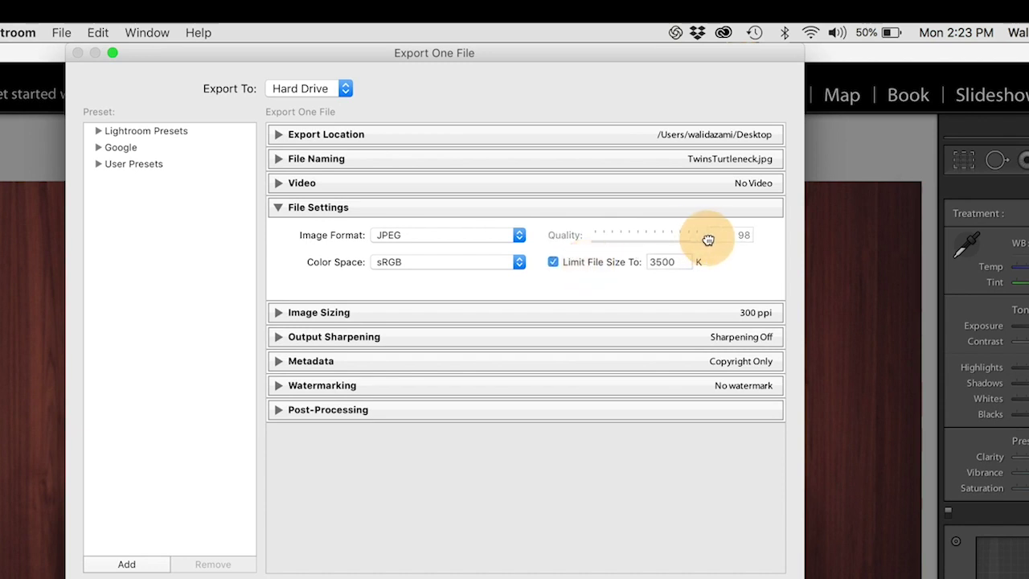
pyautogui.click(553, 263)
pyautogui.moveTo(696, 240)
pyautogui.mouseDown()
pyautogui.moveTo(678, 238)
pyautogui.moveTo(713, 238)
pyautogui.moveTo(610, 237)
pyautogui.moveTo(699, 245)
pyautogui.moveTo(682, 245)
pyautogui.mouseUp()
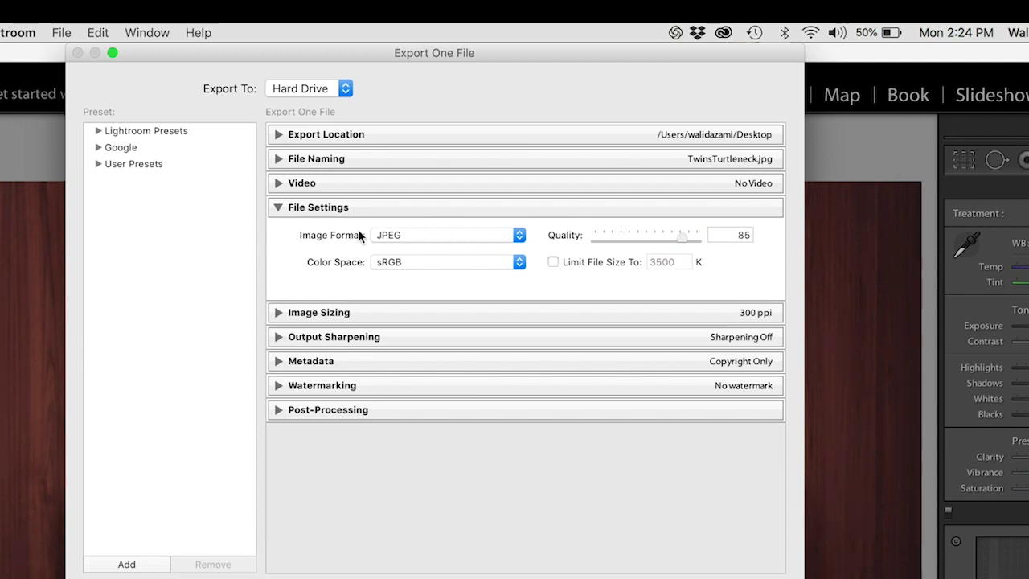
# Enable Resize to Fit with Width & Height mode, keeping pixels as the unit
pyautogui.click(278, 208)
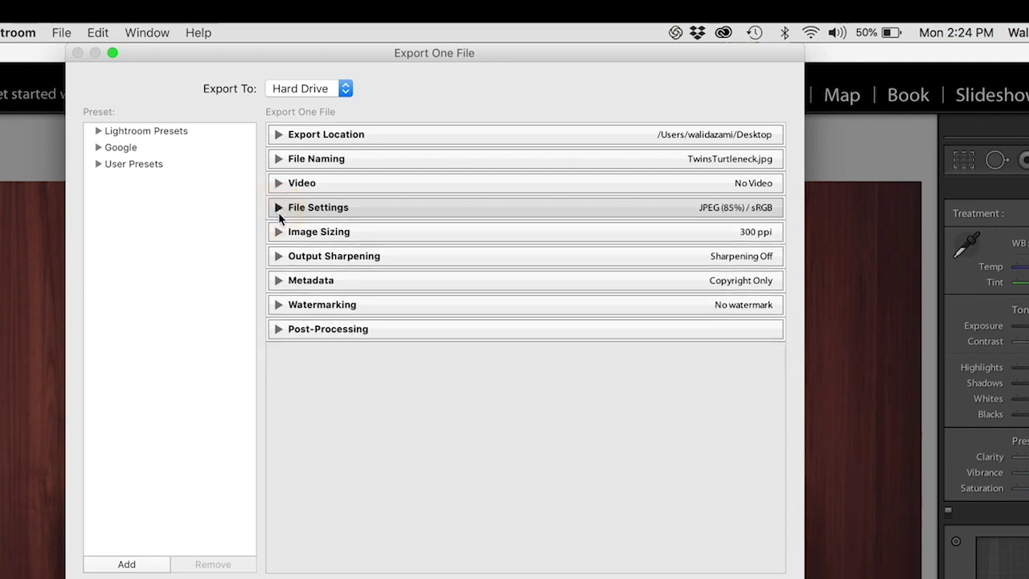
pyautogui.click(278, 232)
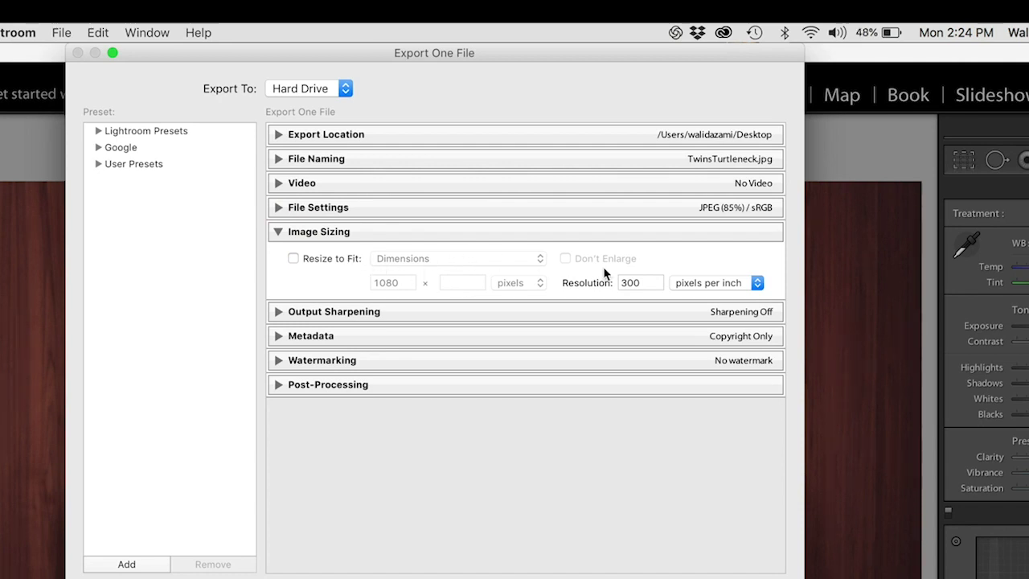
pyautogui.click(293, 259)
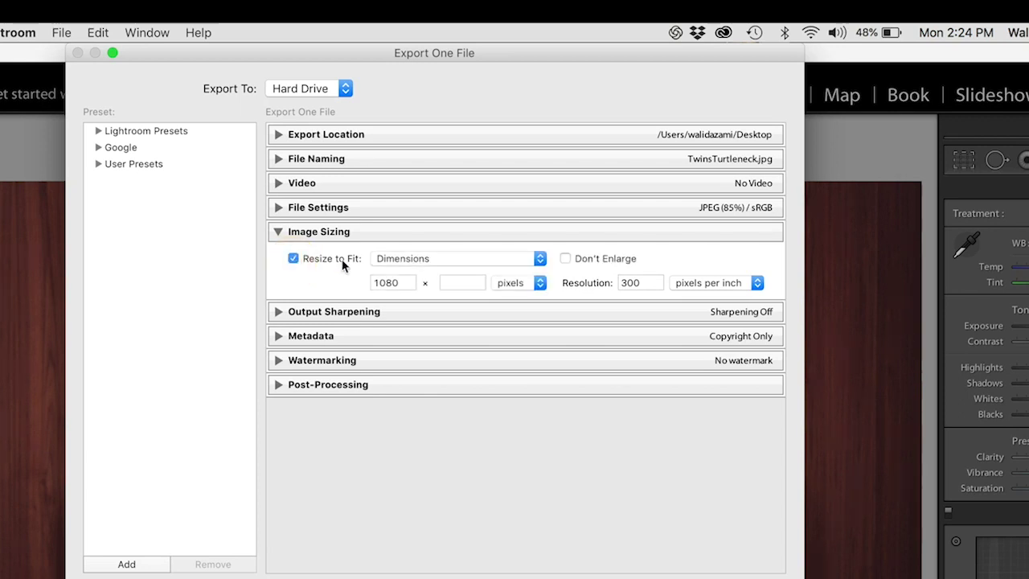
pyautogui.click(414, 258)
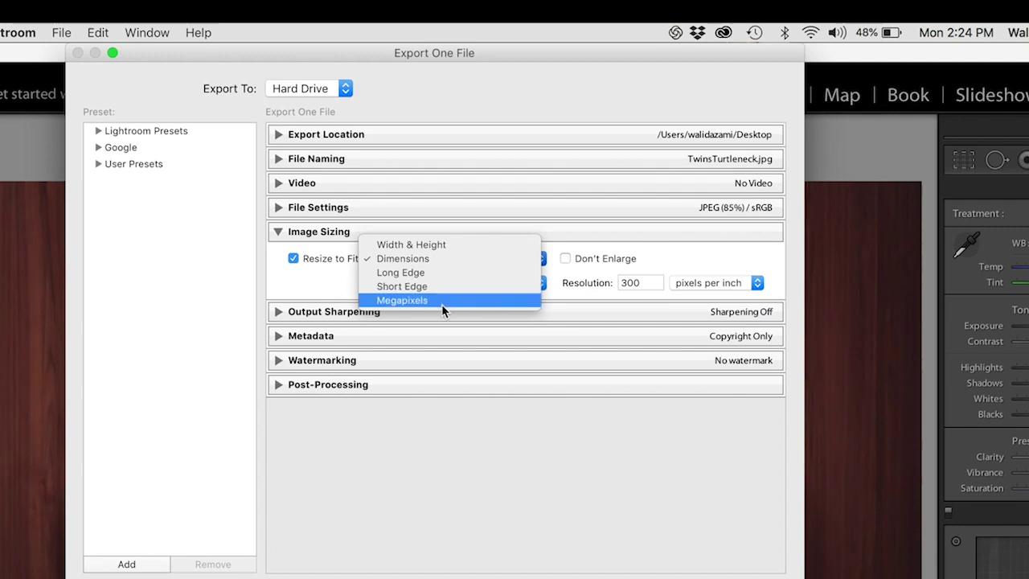
pyautogui.click(428, 245)
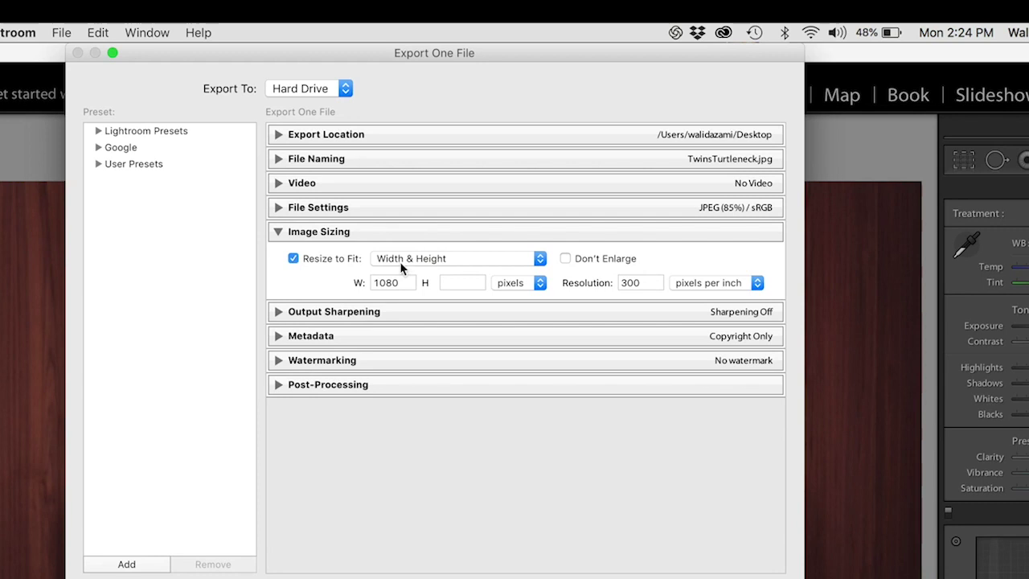
pyautogui.doubleClick(392, 284)
pyautogui.click(402, 282)
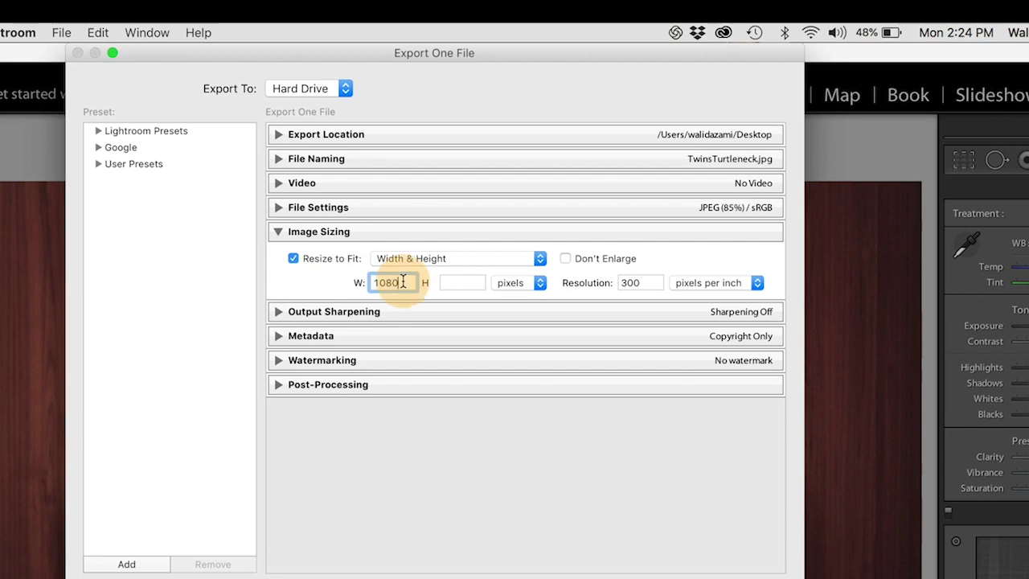
pyautogui.click(508, 283)
pyautogui.click(507, 283)
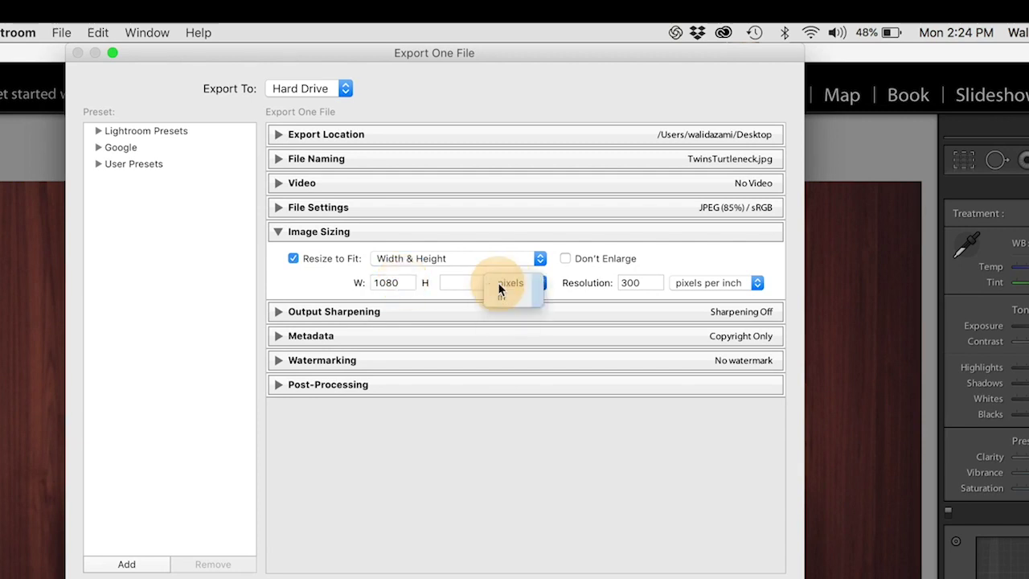
# Set the width to 1080 pixels and resolution to 240 ppi, then collapse Image Sizing
pyautogui.click(459, 283)
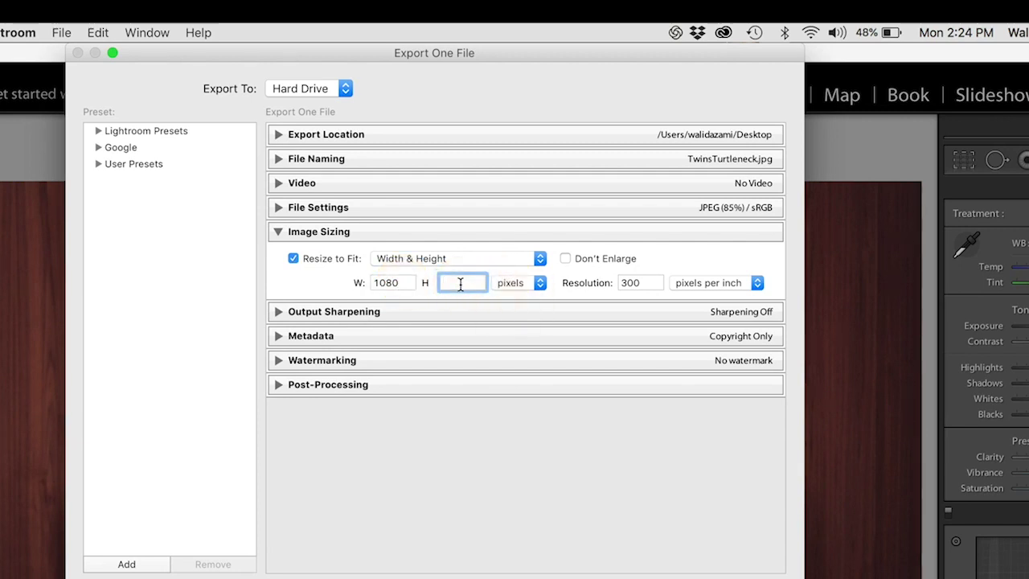
pyautogui.doubleClick(408, 284)
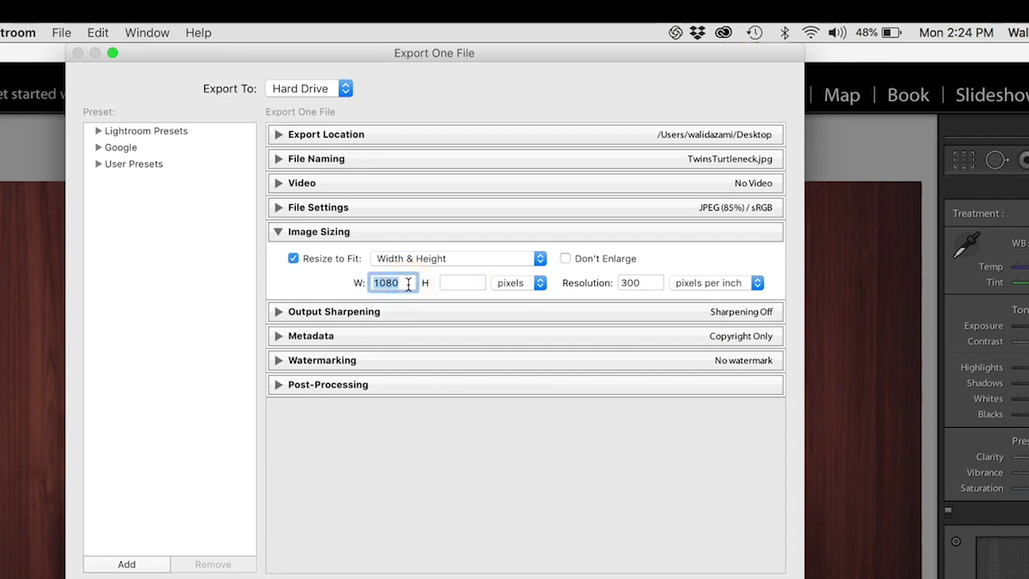
pyautogui.write('1200')
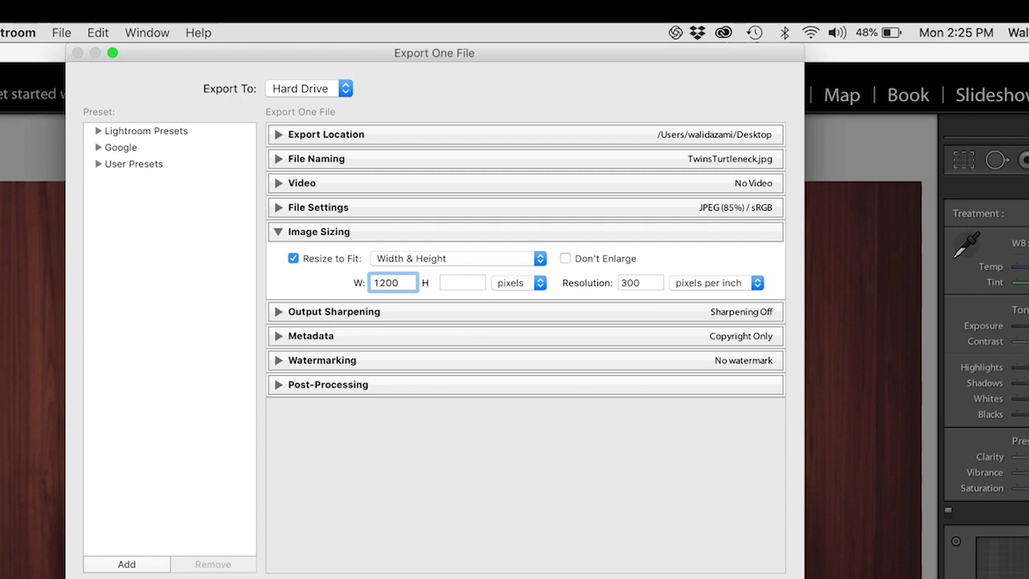
pyautogui.doubleClick(401, 285)
pyautogui.write('1080')
pyautogui.doubleClick(651, 281)
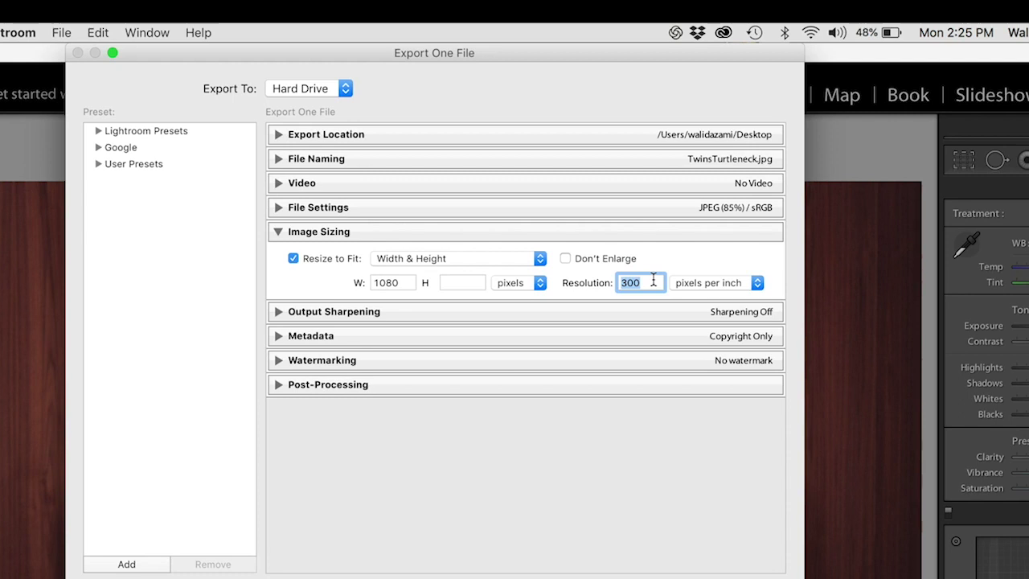
pyautogui.write('240')
pyautogui.click(277, 233)
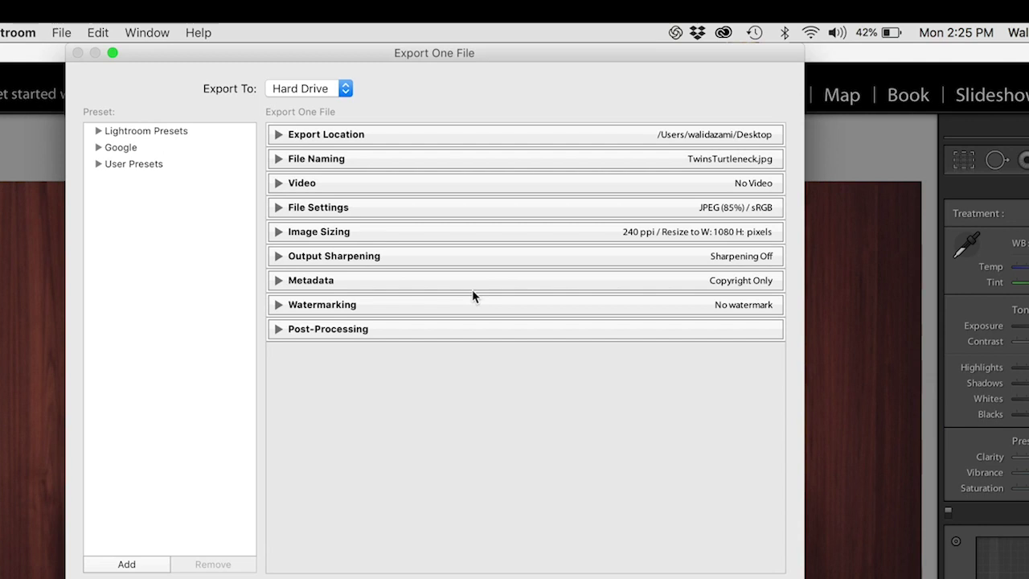
# Tick Sharpen For with Screen and Standard amount, then collapse Output Sharpening
pyautogui.click(278, 256)
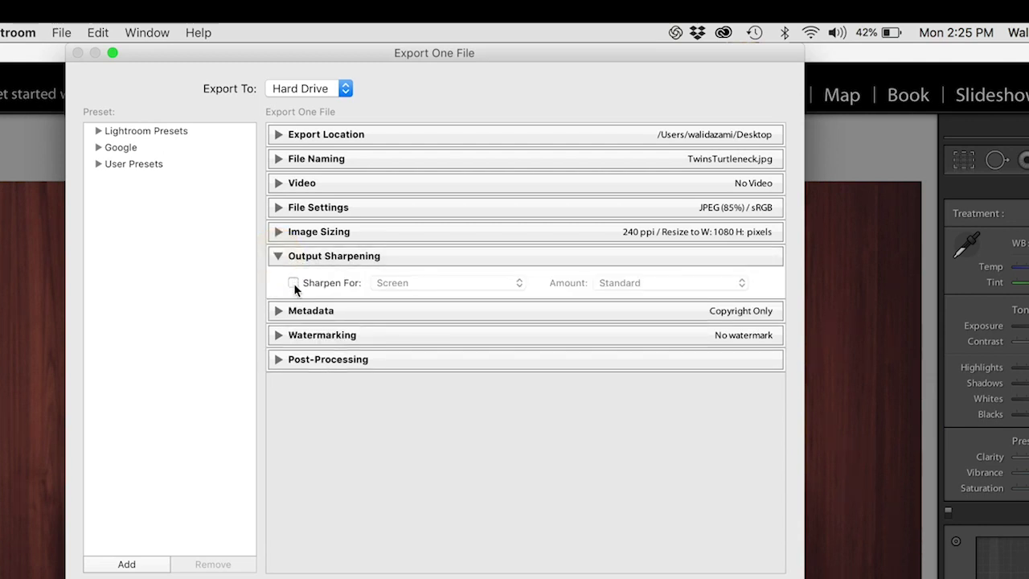
pyautogui.click(293, 283)
pyautogui.click(393, 283)
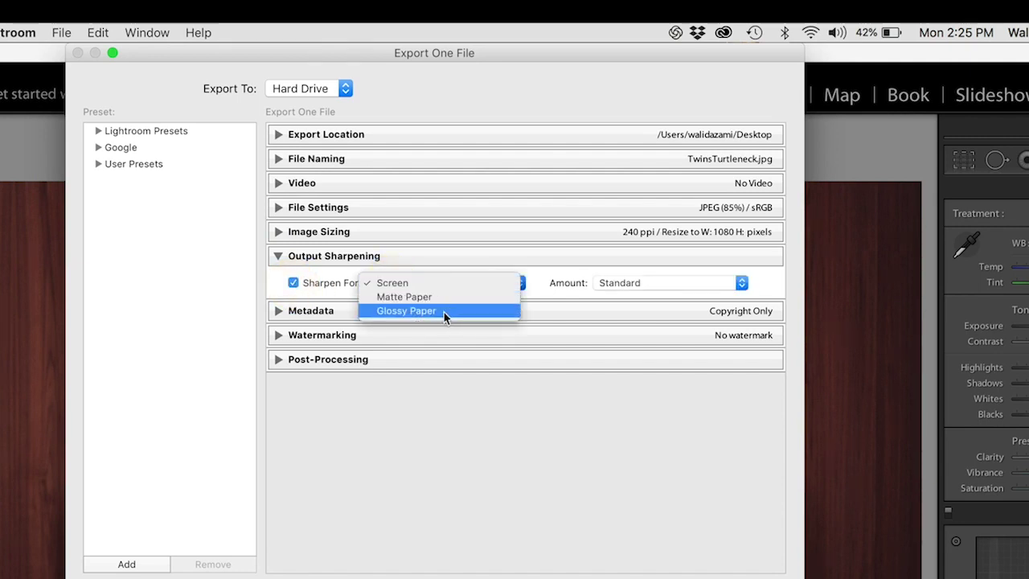
pyautogui.click(394, 284)
pyautogui.click(610, 283)
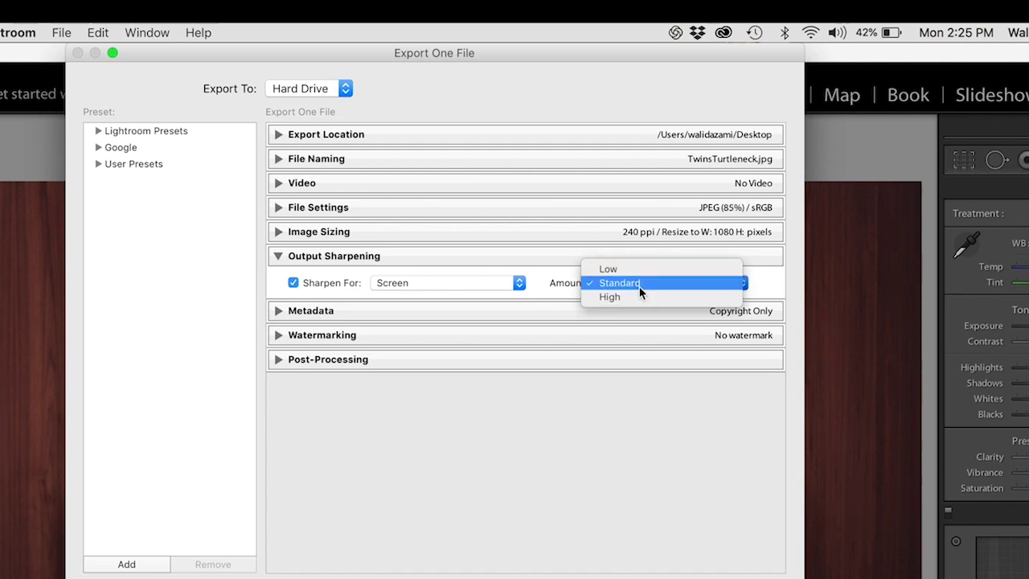
pyautogui.click(640, 286)
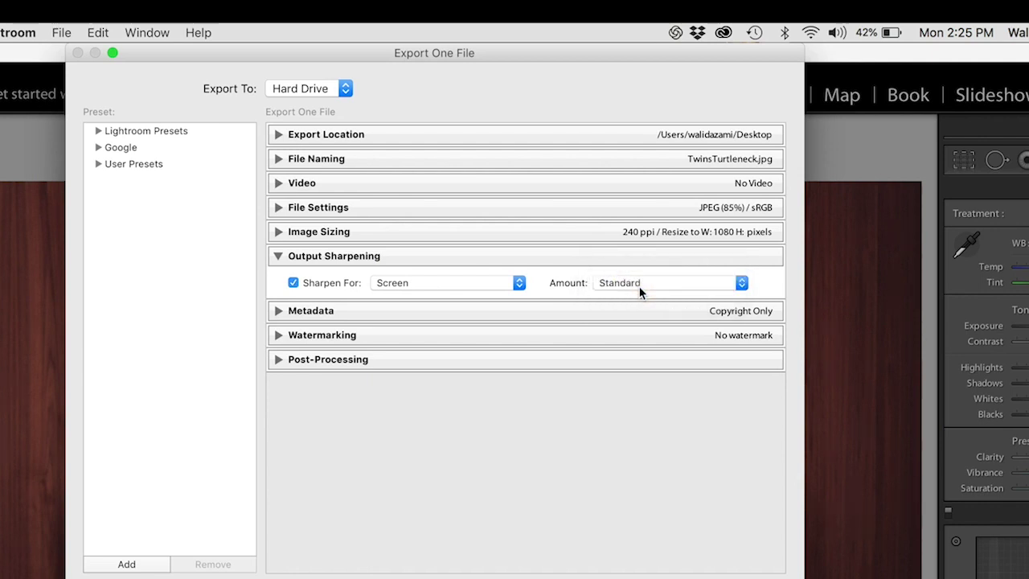
pyautogui.click(278, 255)
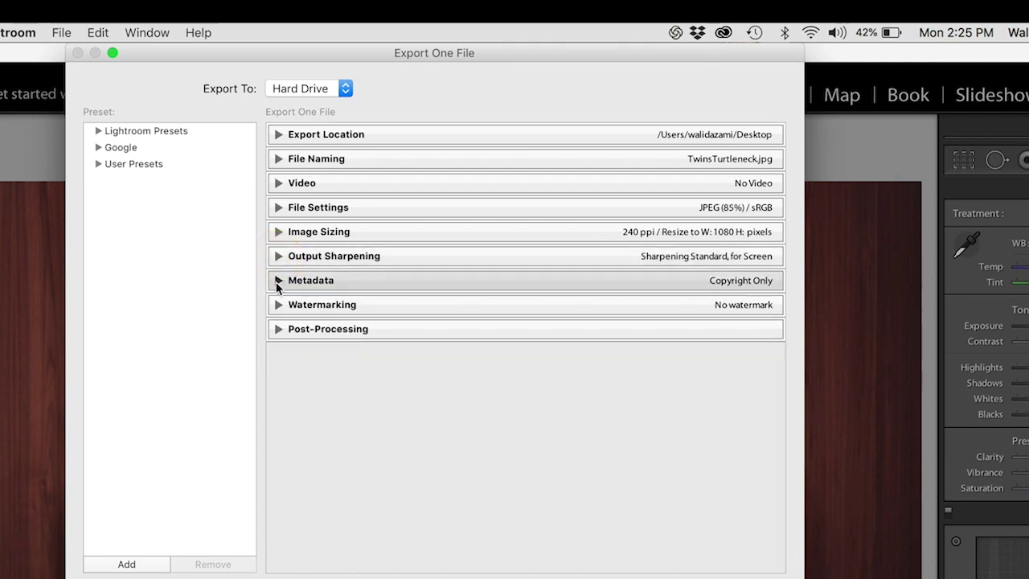
pyautogui.click(278, 280)
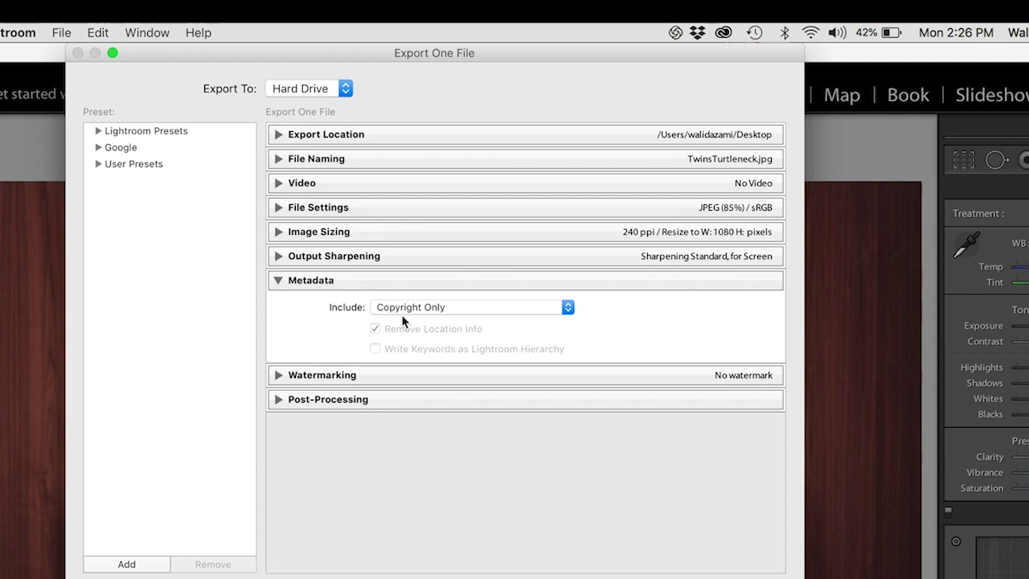
pyautogui.click(414, 310)
pyautogui.click(416, 310)
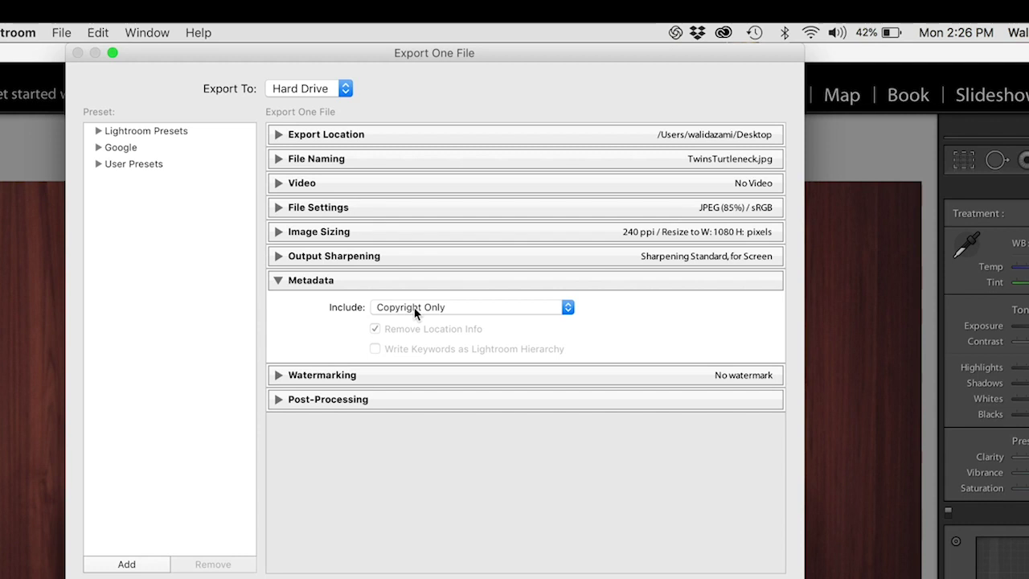
pyautogui.click(416, 310)
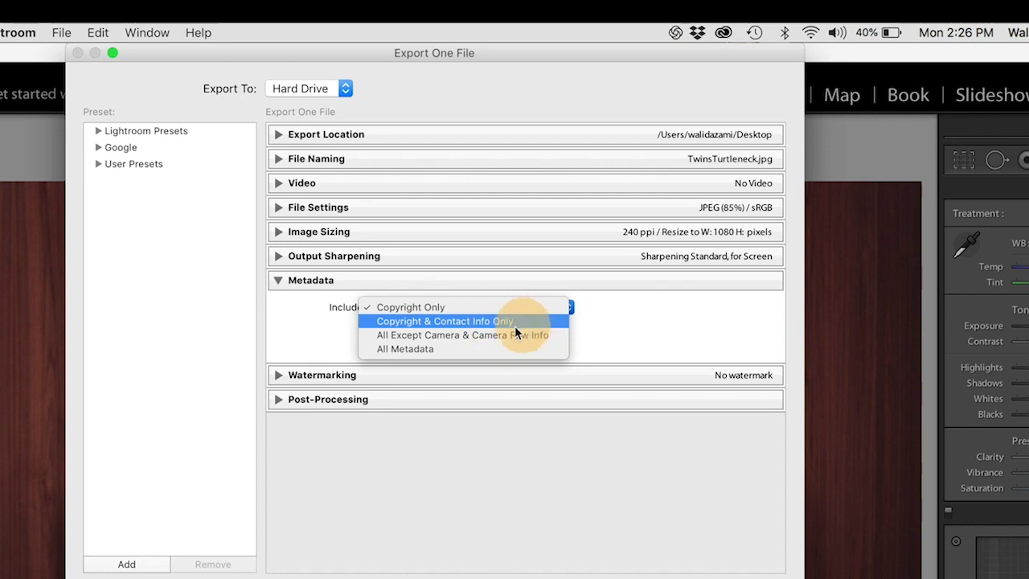
pyautogui.click(439, 309)
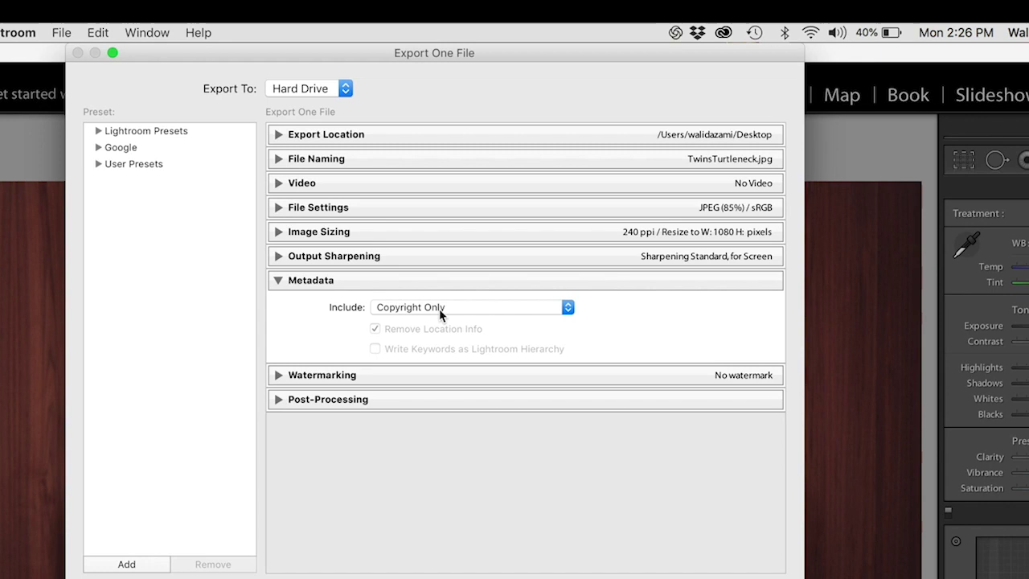
pyautogui.click(439, 309)
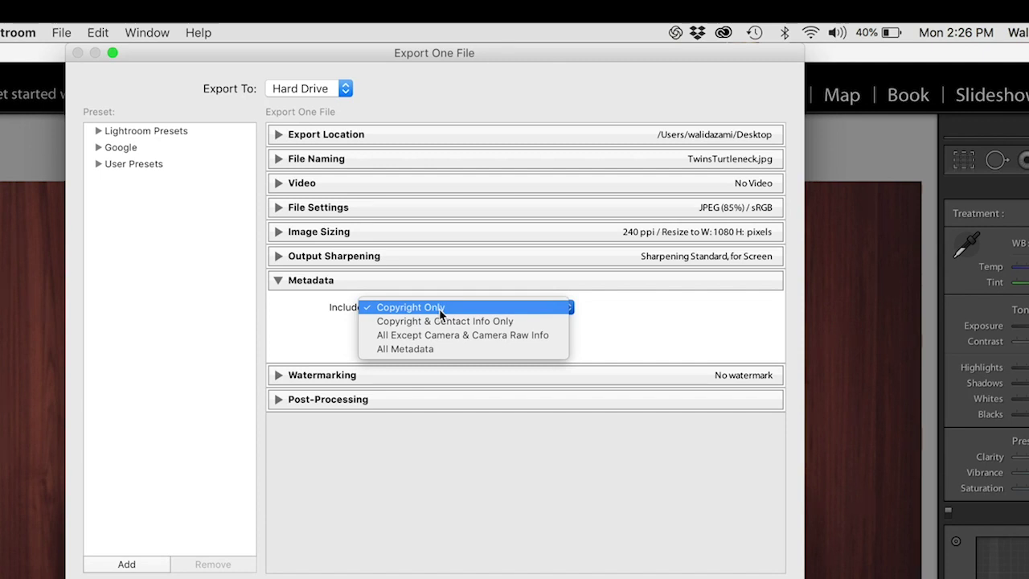
pyautogui.click(439, 309)
pyautogui.click(279, 279)
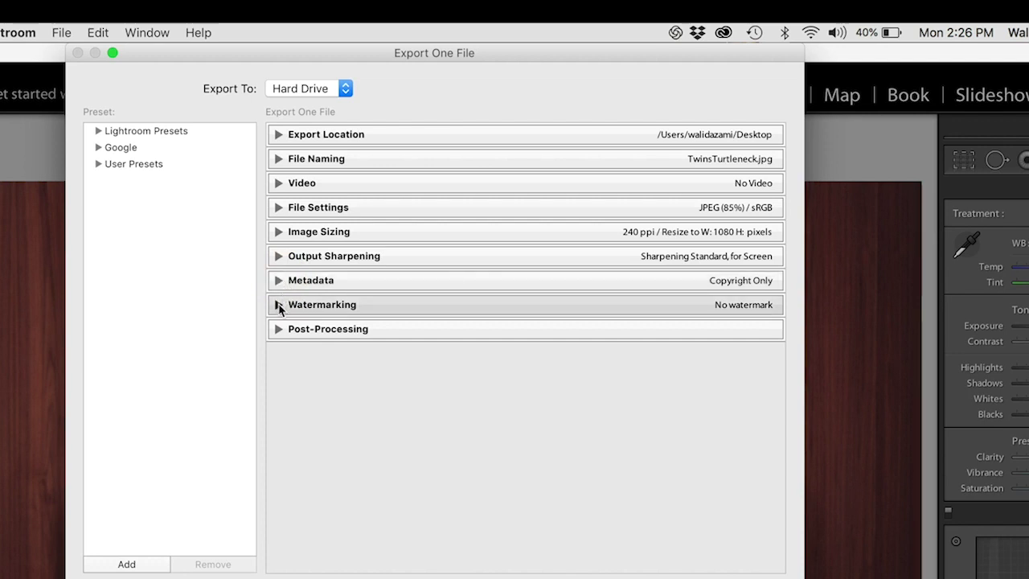
# Leave the Watermark option unticked and review the Post-Processing settings before exporting
pyautogui.click(279, 304)
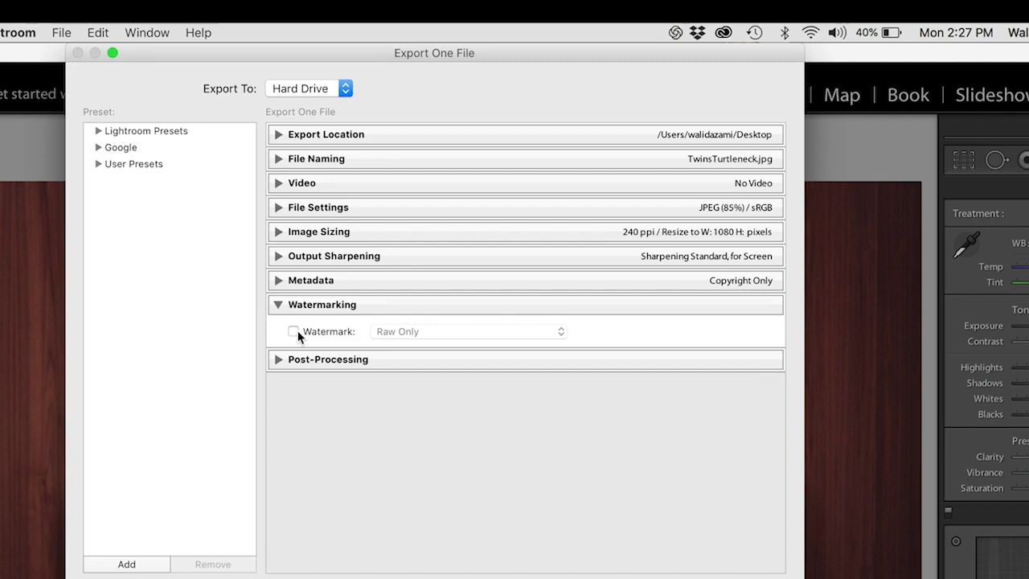
pyautogui.click(294, 331)
pyautogui.click(408, 332)
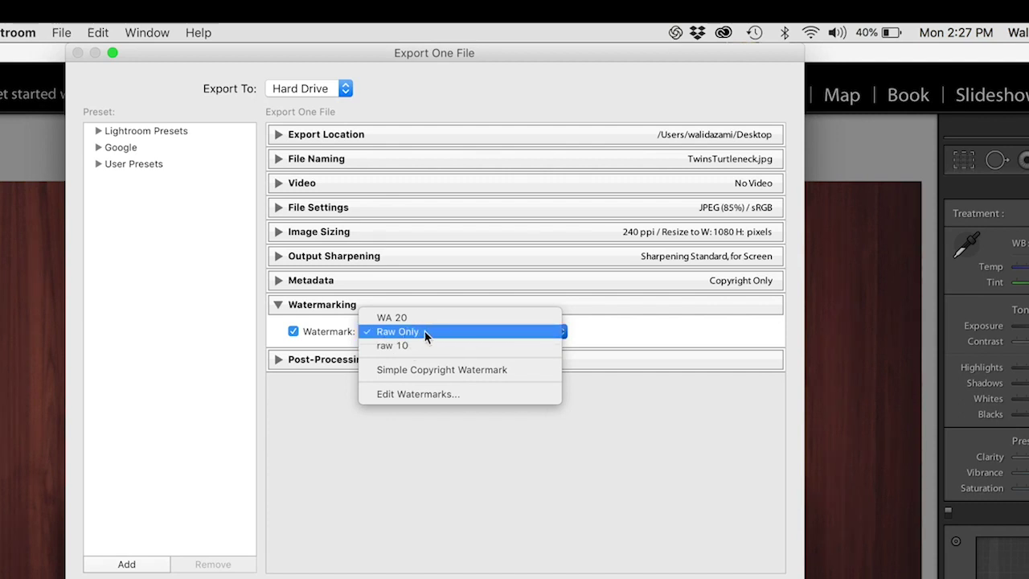
pyautogui.click(330, 338)
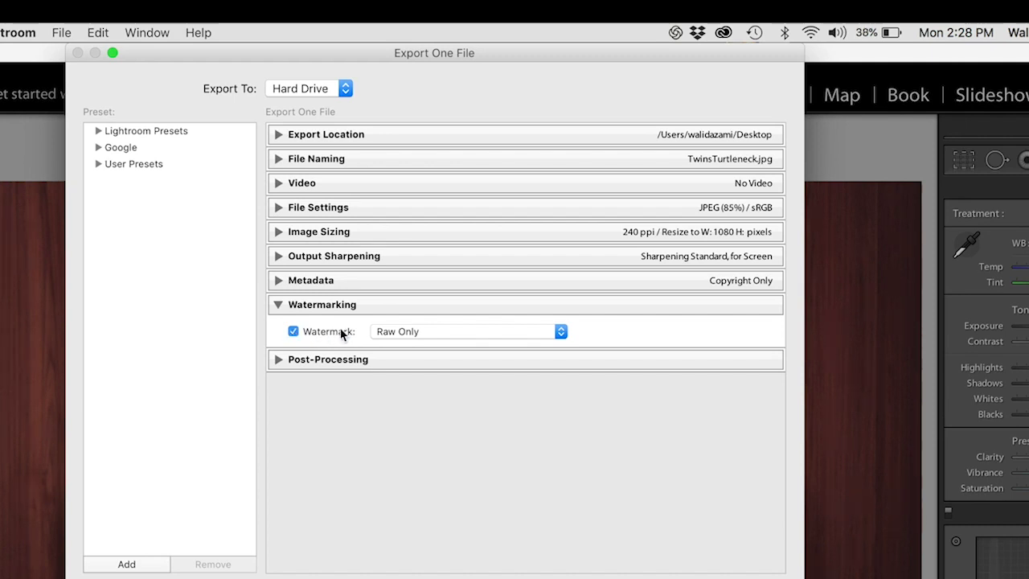
pyautogui.click(294, 332)
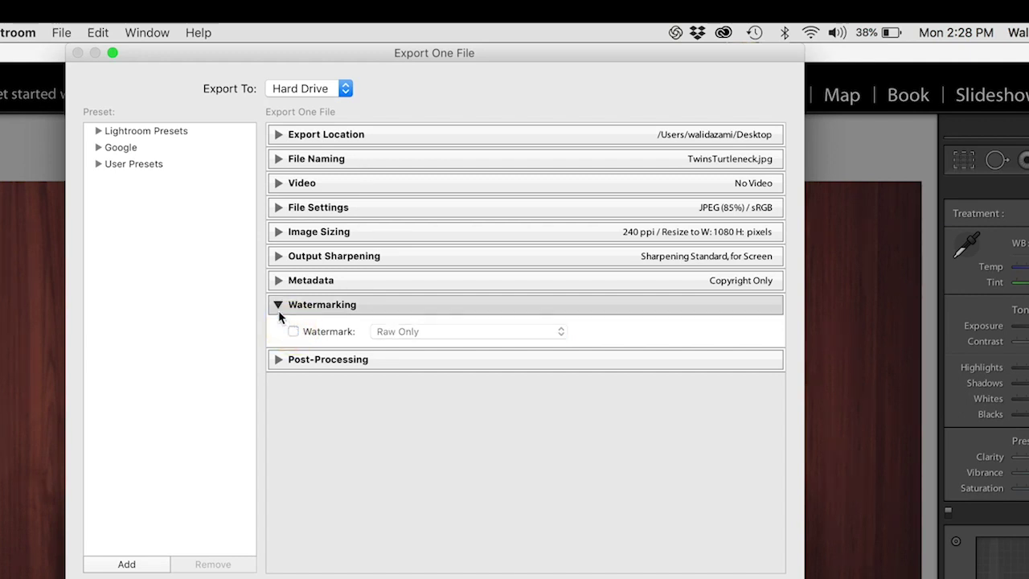
pyautogui.click(279, 304)
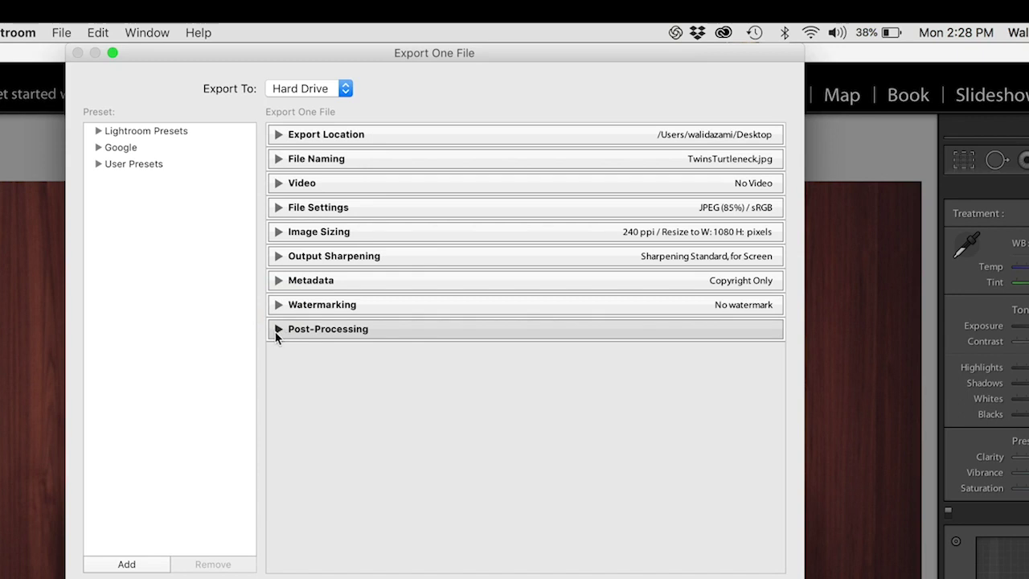
pyautogui.click(274, 336)
pyautogui.click(276, 335)
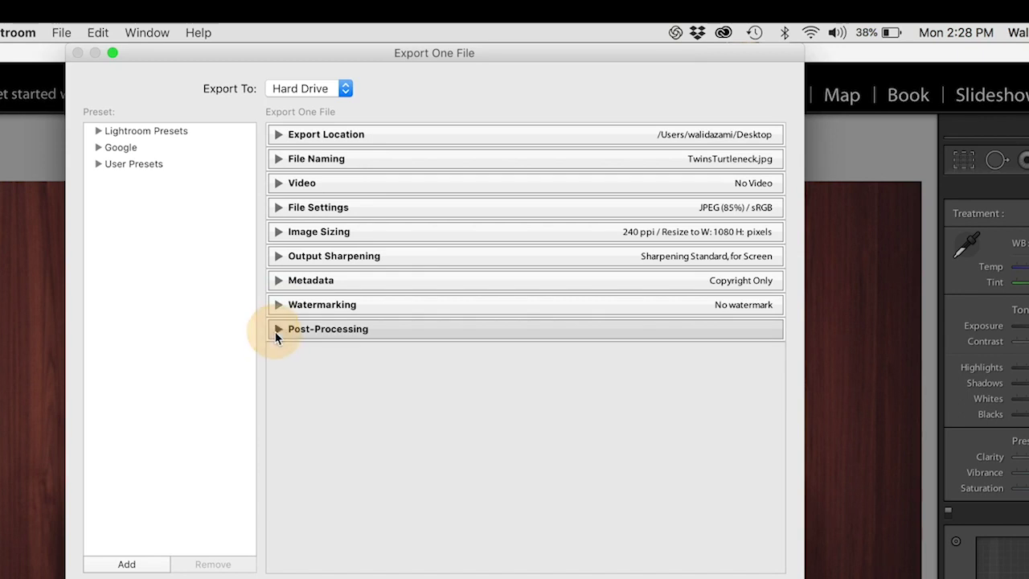
# Run the export, then open TwinsTurtleneck.jpg in Preview and move its window right
pyautogui.press('Return')
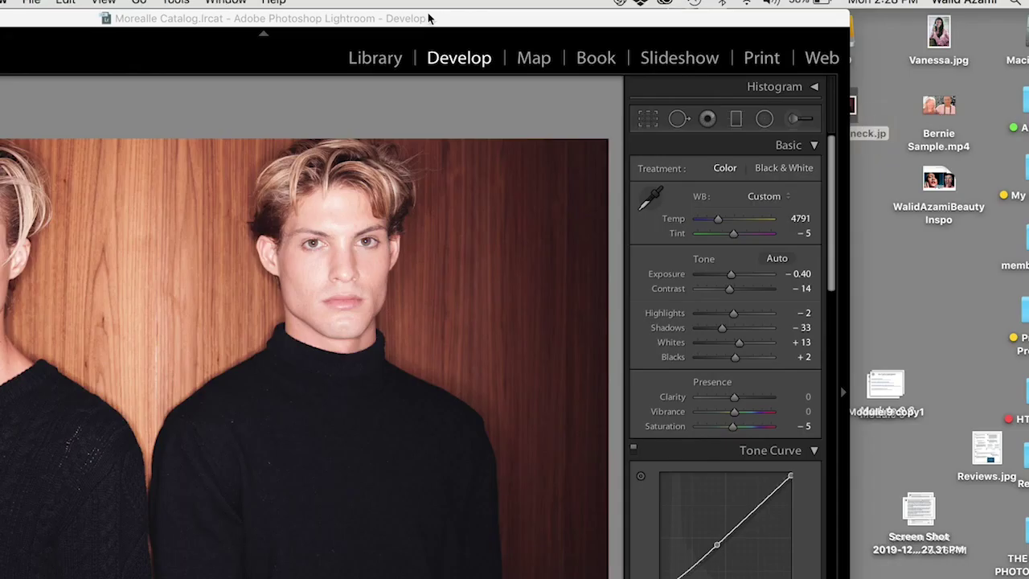
pyautogui.press('super+o')
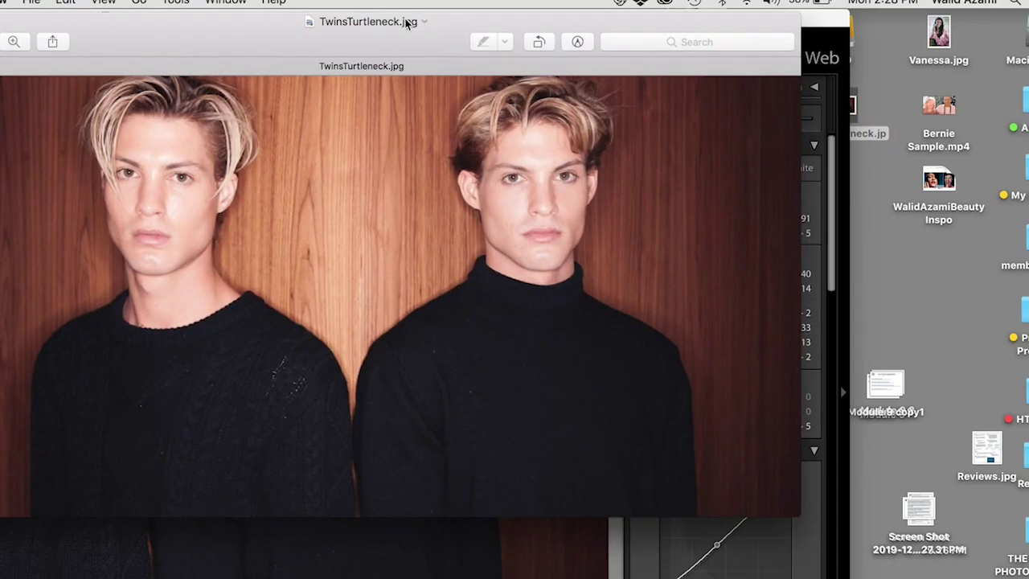
pyautogui.moveTo(407, 24); pyautogui.dragTo(633, 32)
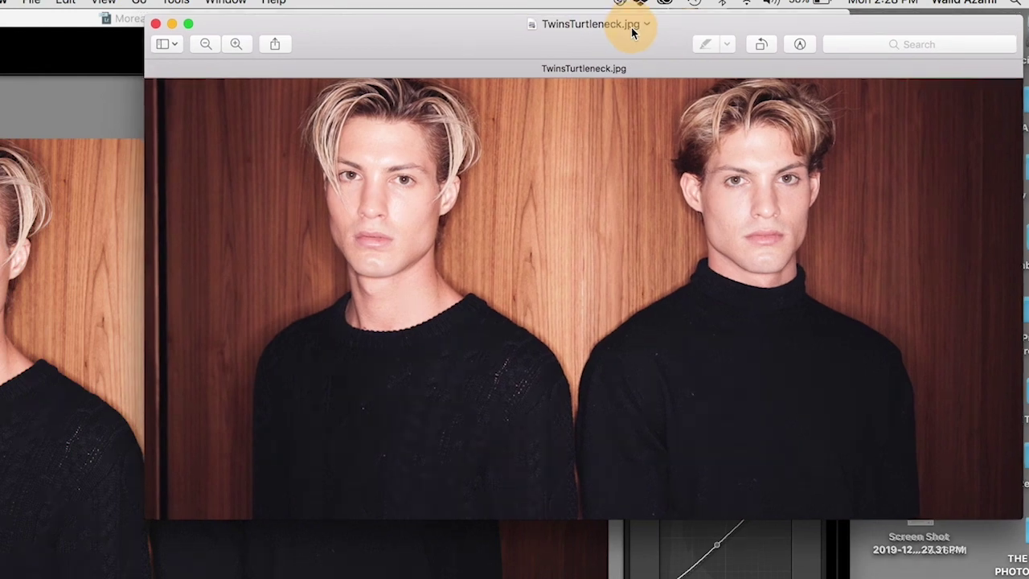